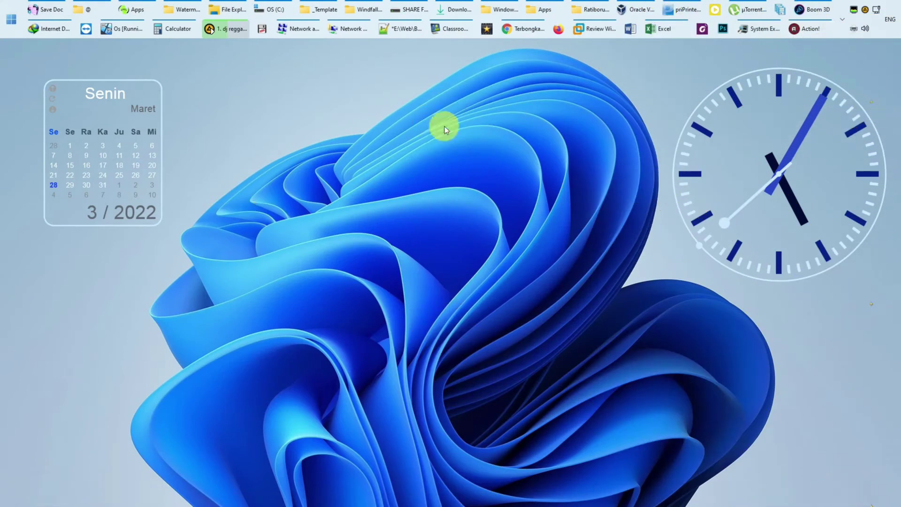
Switch to VMware Workstation and open the Review Windows System virtual machine's settings to inspect its memory, processors and hard disk.
click(449, 147)
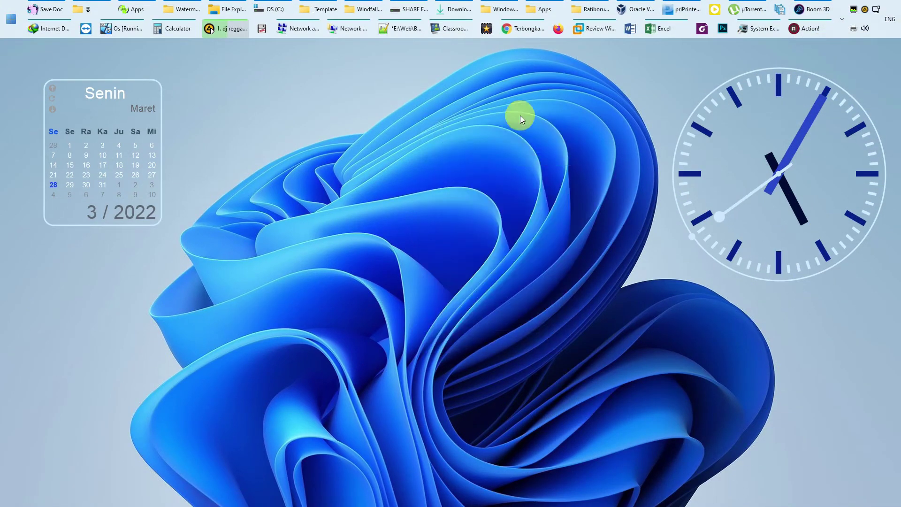
click(590, 26)
double_click(192, 160)
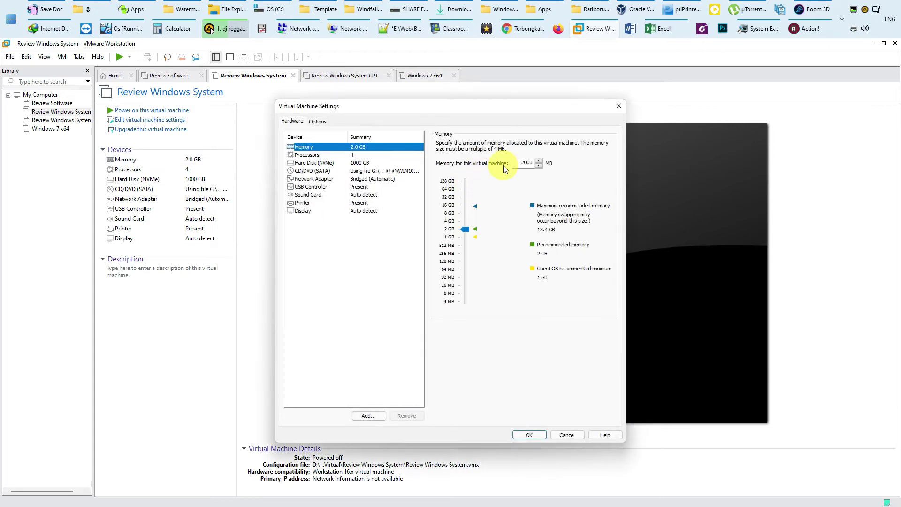
click(363, 156)
click(361, 163)
Set the virtual machine's CD/DVD drive to use the ISO image WinPE10Ktv-v4.2-Final-2022 and save the settings.
click(375, 171)
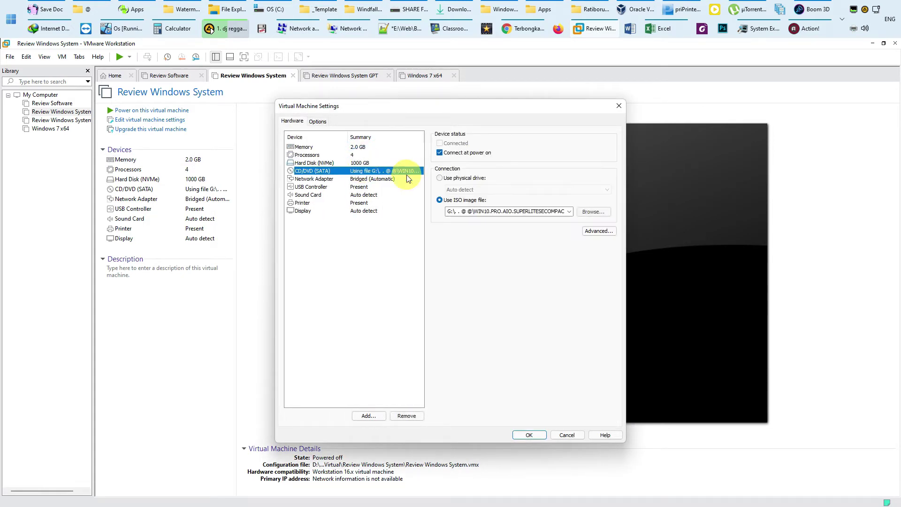
click(592, 212)
click(582, 255)
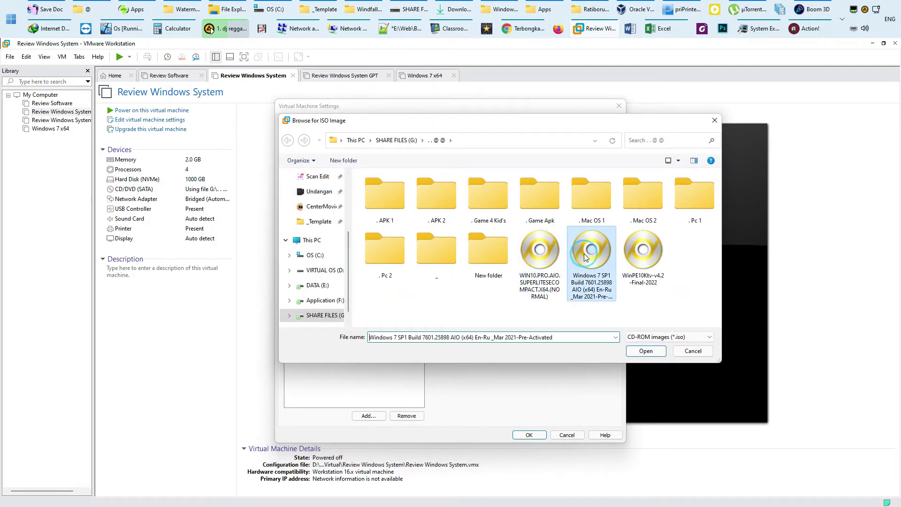
click(643, 254)
click(646, 352)
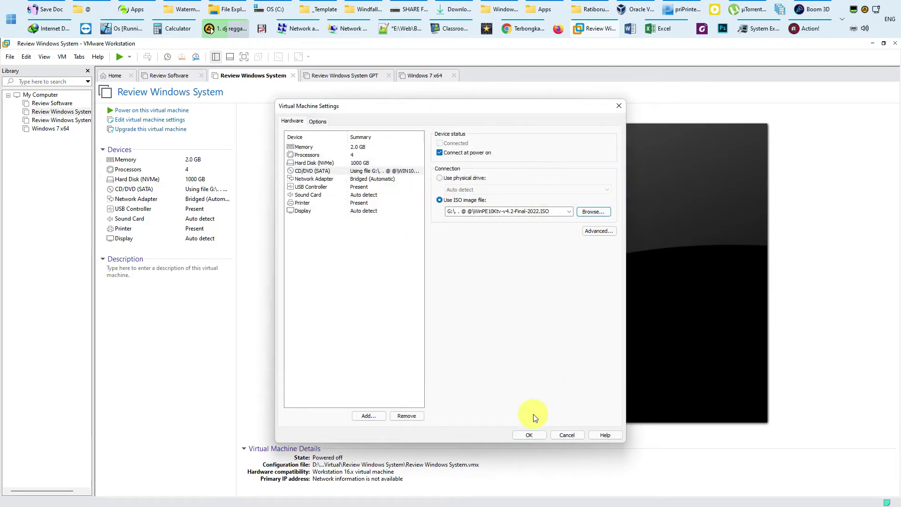
click(526, 434)
Power on the virtual machine in full screen and boot WinPE 10 Ktv x64 [ Leagcy - Mbr ].
click(244, 58)
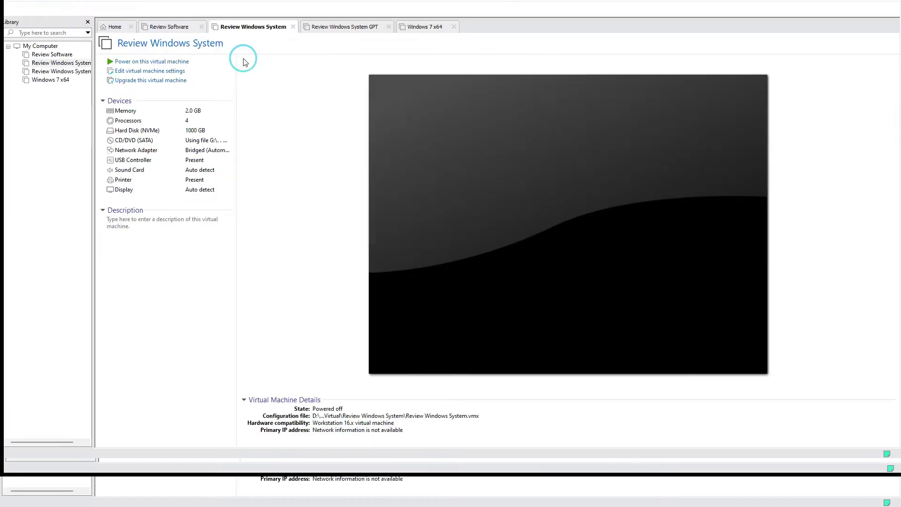
click(107, 30)
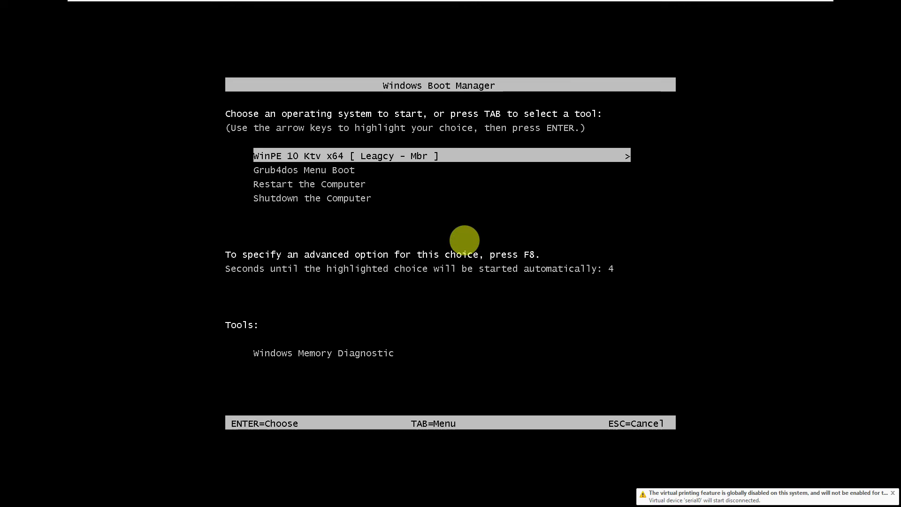
key(Down)
key(Down)
key(Down)
key(Up)
key(Up)
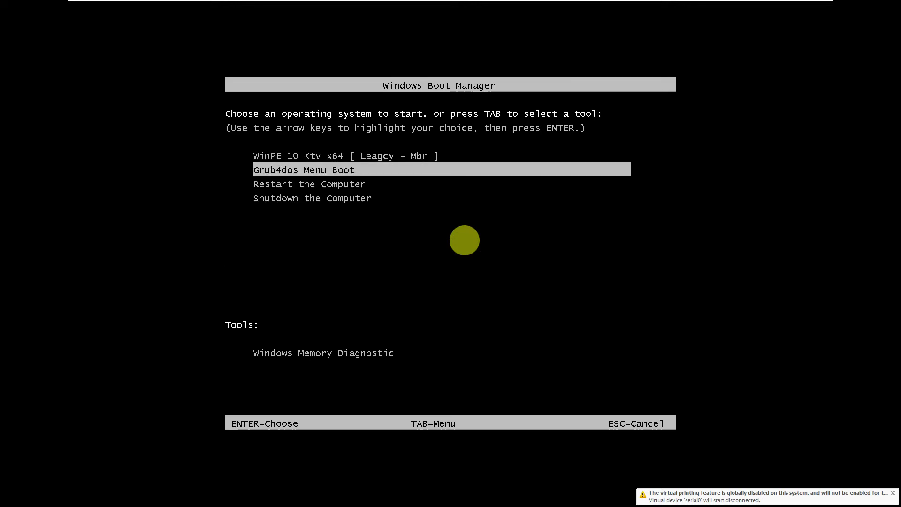
key(Up)
key(Return)
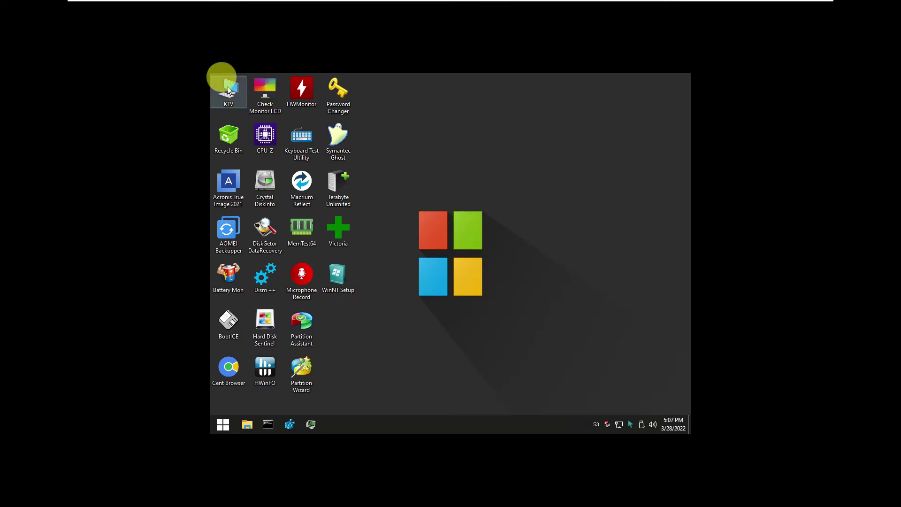
Open Acronis True Image 2021 in a maximized window and look through its backup, recovery and utility commands.
right_click(226, 178)
click(238, 184)
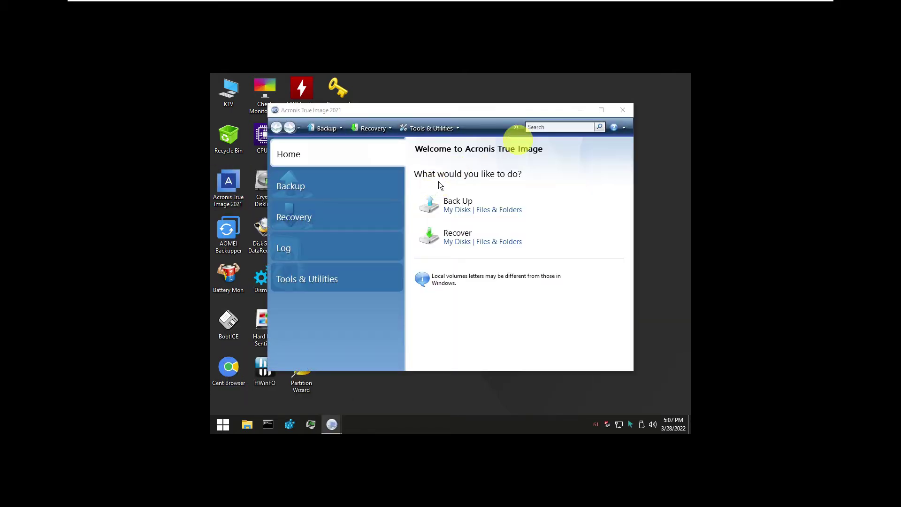
click(602, 111)
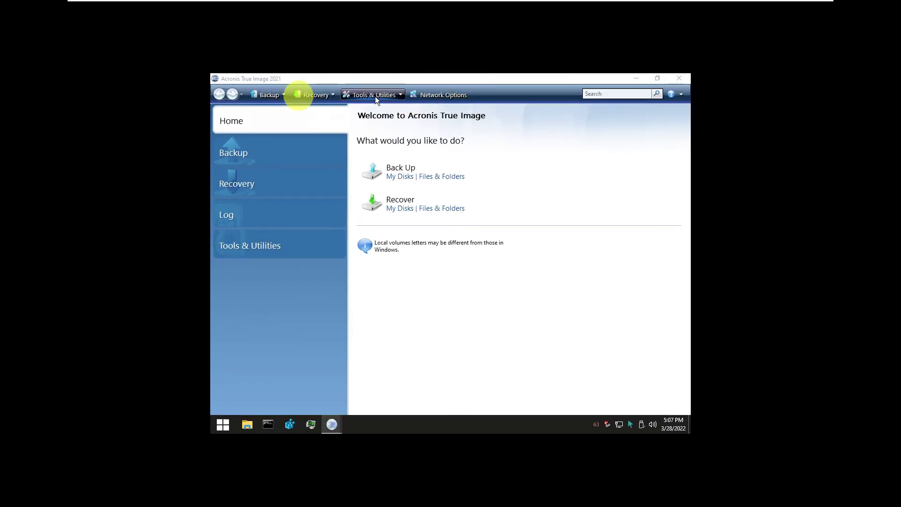
click(271, 97)
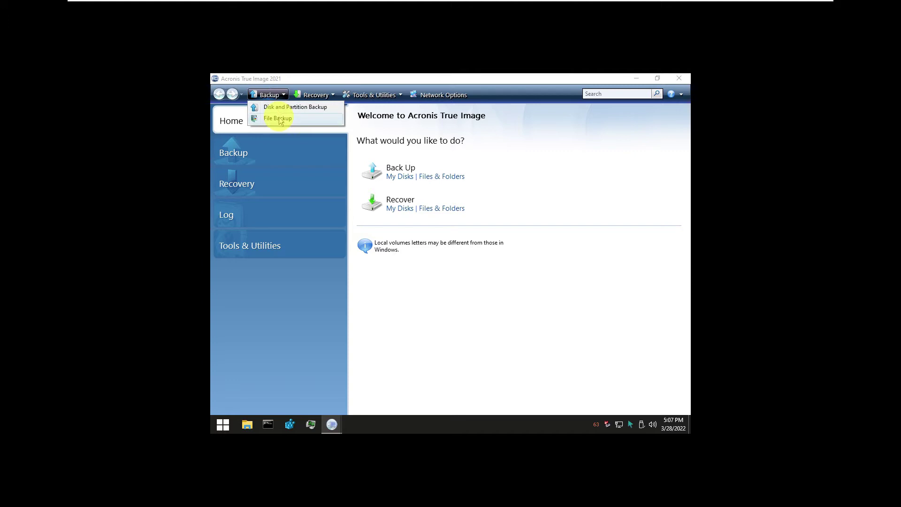
click(315, 95)
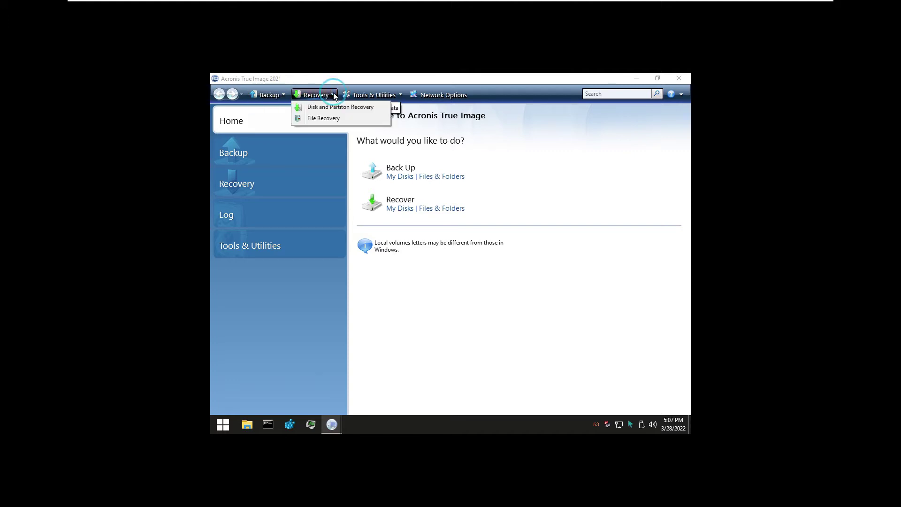
click(374, 95)
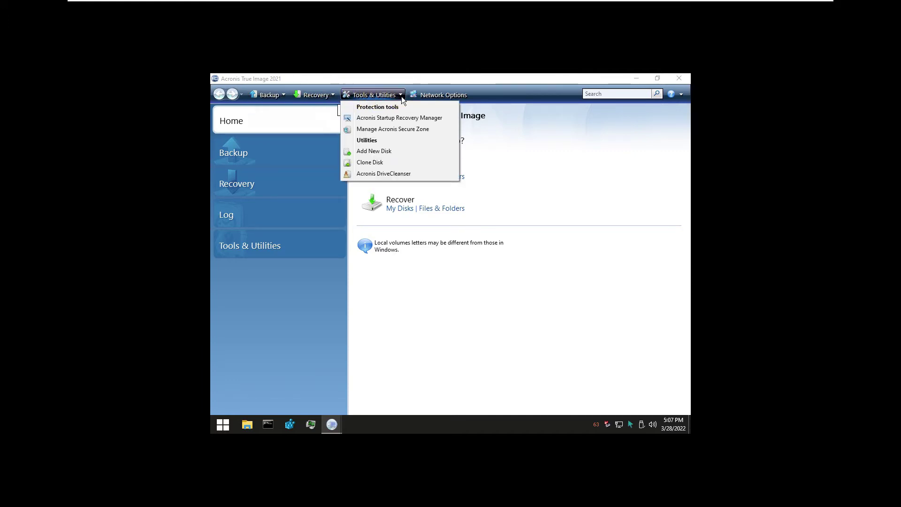
View the network adapter options in Acronis True Image and quit the program.
click(430, 94)
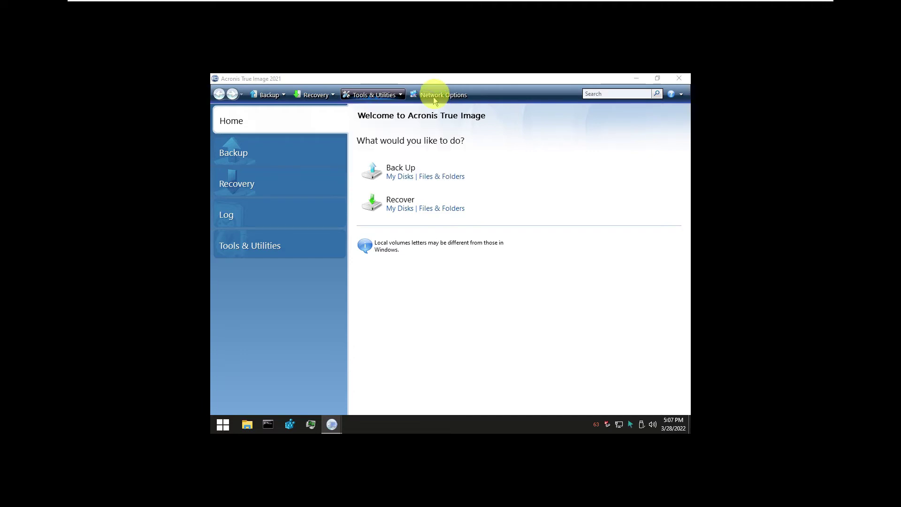
click(435, 96)
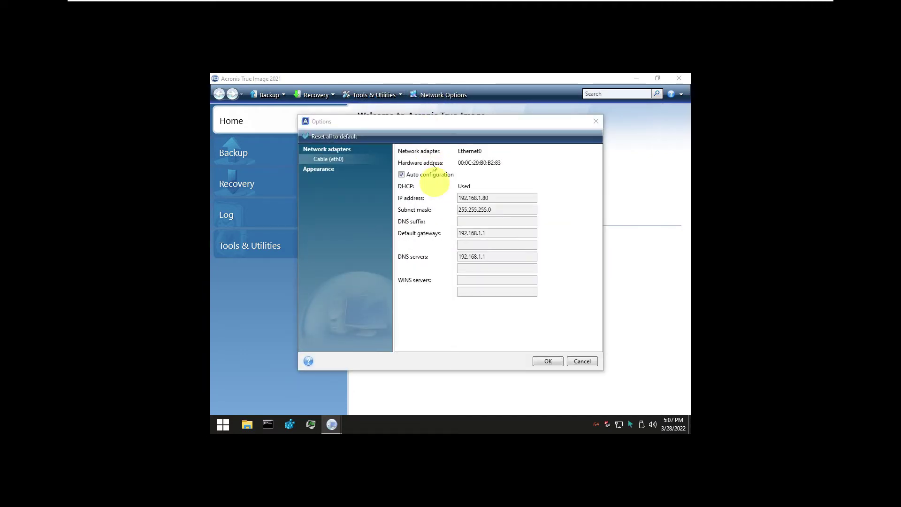
click(545, 361)
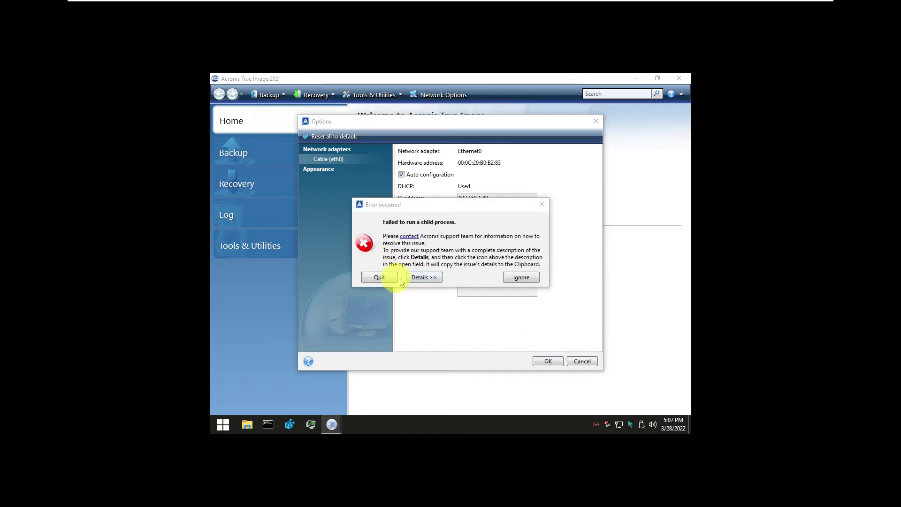
click(392, 277)
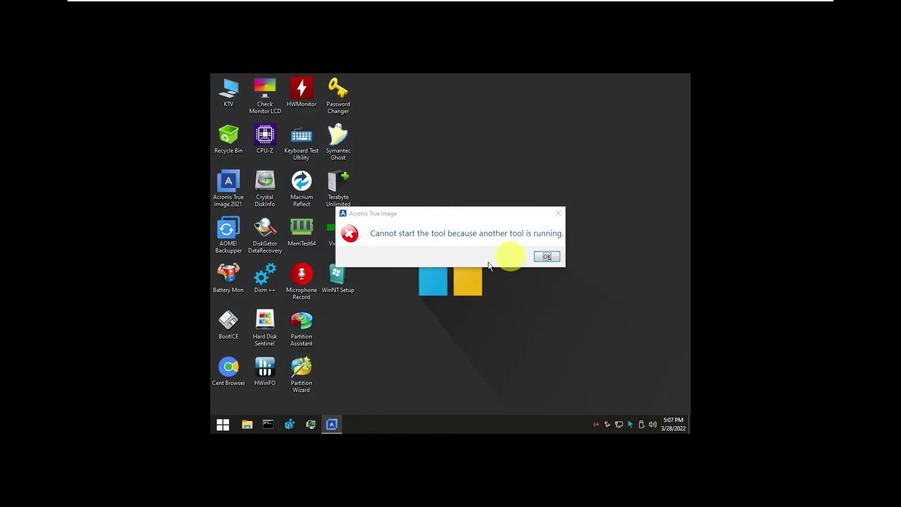
click(545, 256)
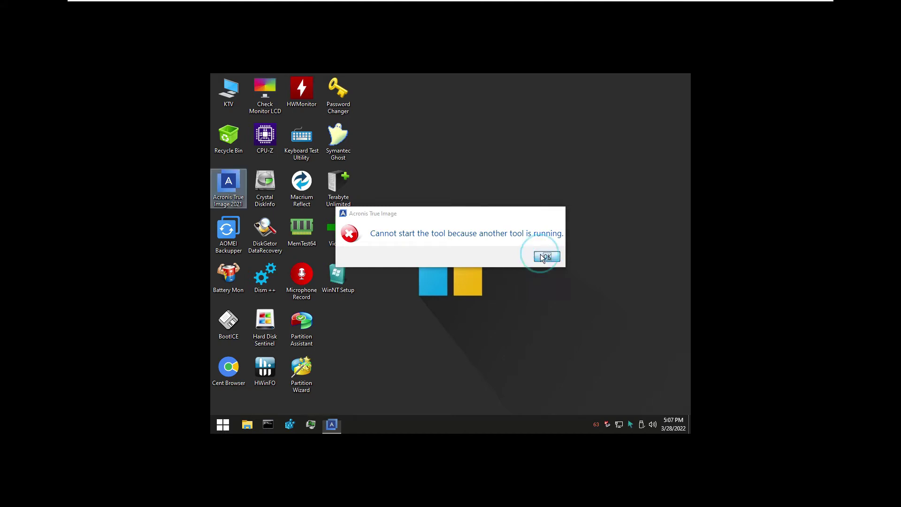
Open AOMEI Backupper, look through its Backup, Sync, Restore, Clone and Tools pages, and close it.
right_click(243, 237)
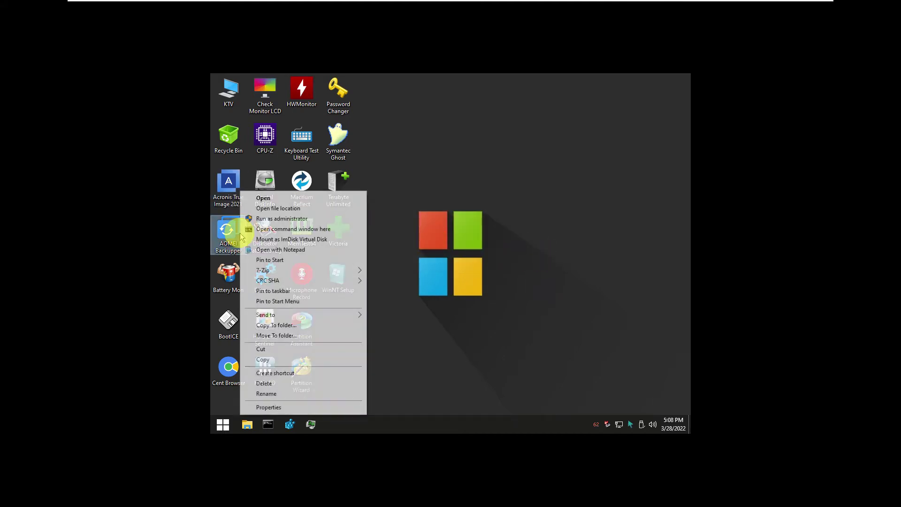
click(258, 197)
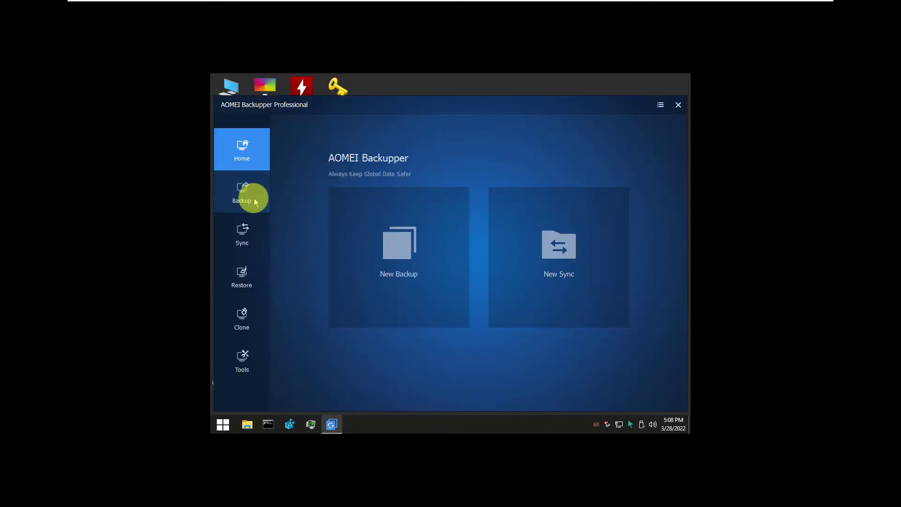
click(249, 193)
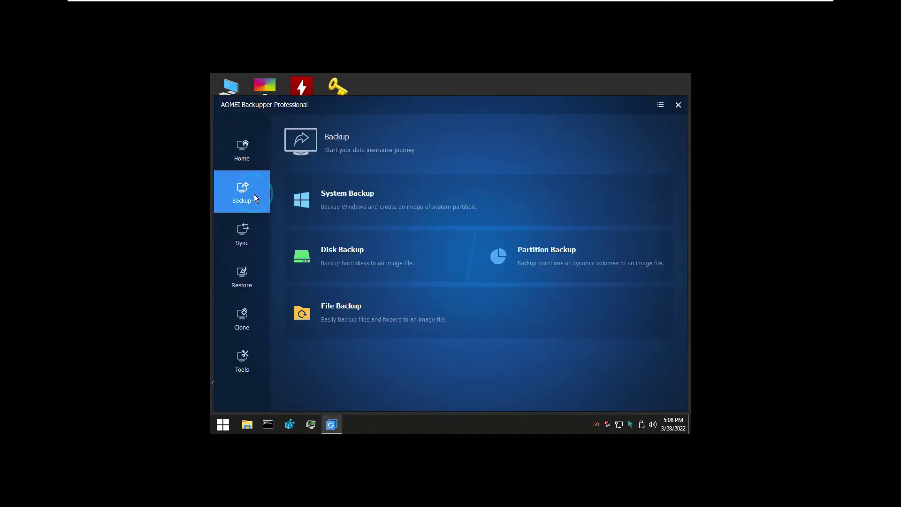
click(245, 237)
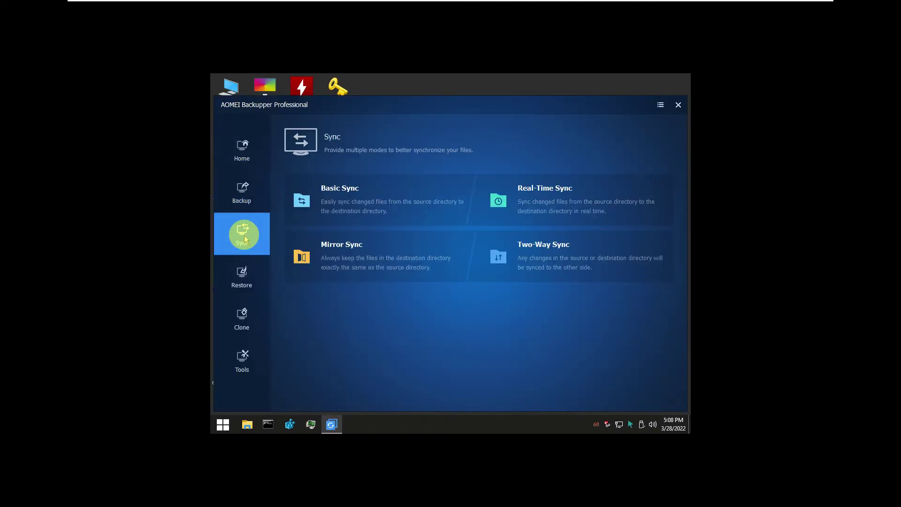
click(255, 284)
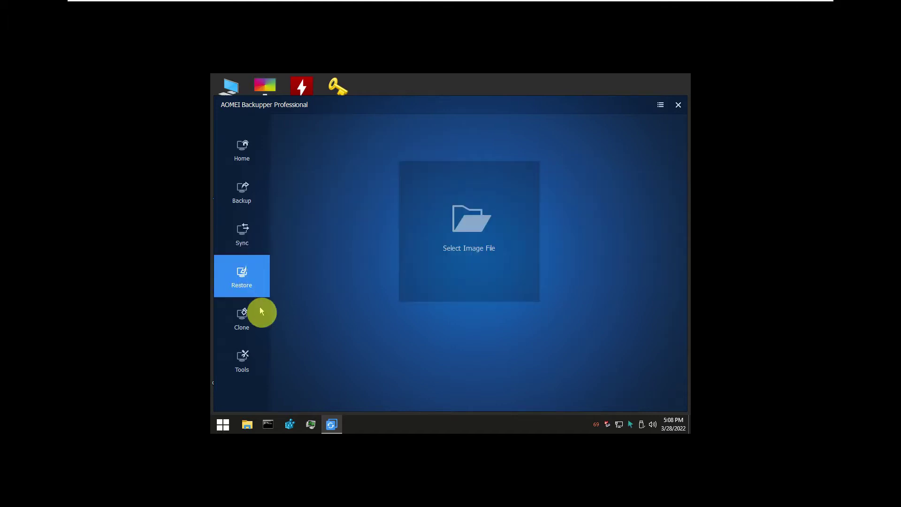
click(261, 324)
click(261, 364)
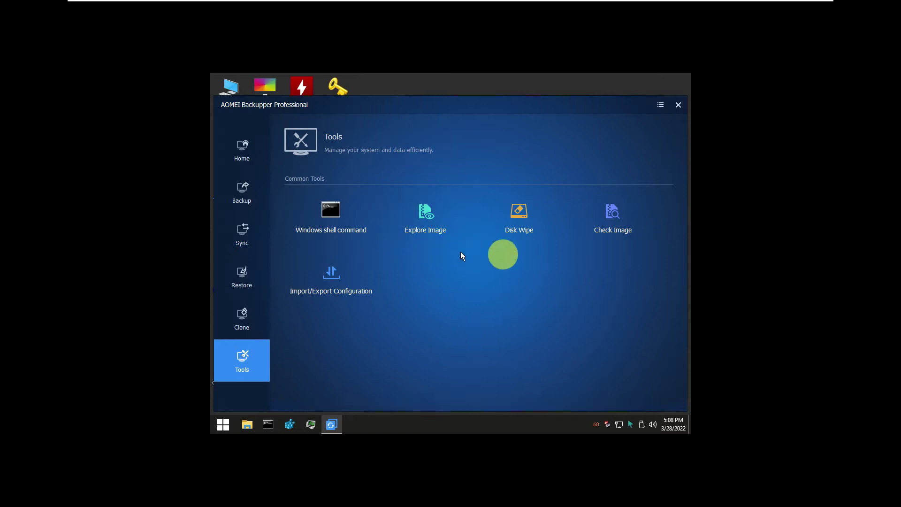
click(682, 106)
Open Battery Mon, examine its run commands and the detailed battery information, and close it.
right_click(224, 269)
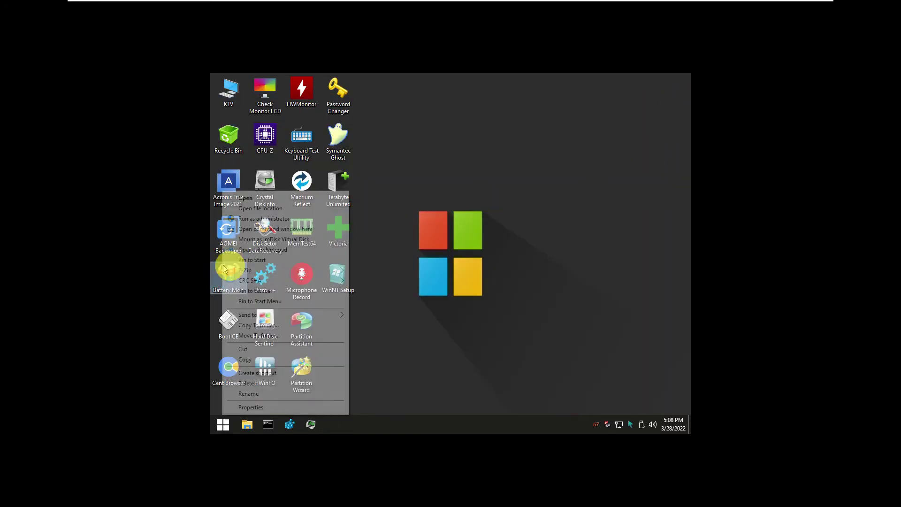
click(254, 198)
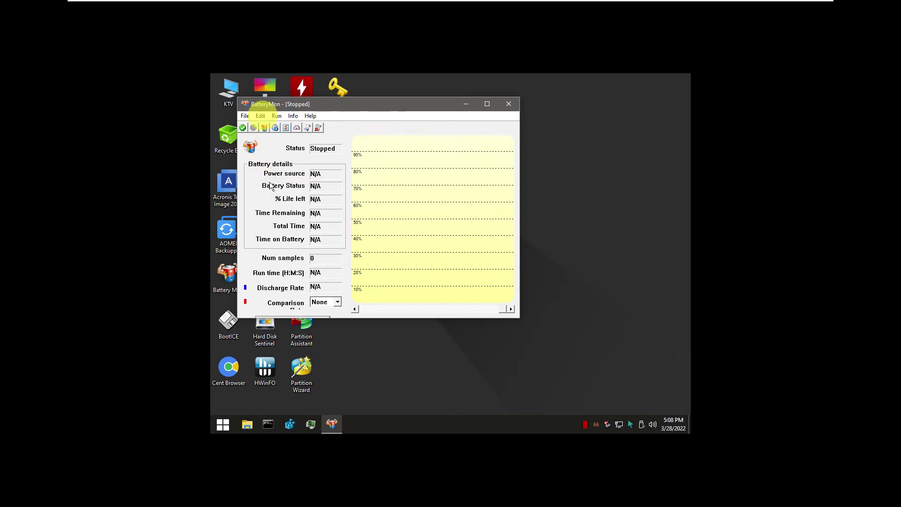
click(276, 115)
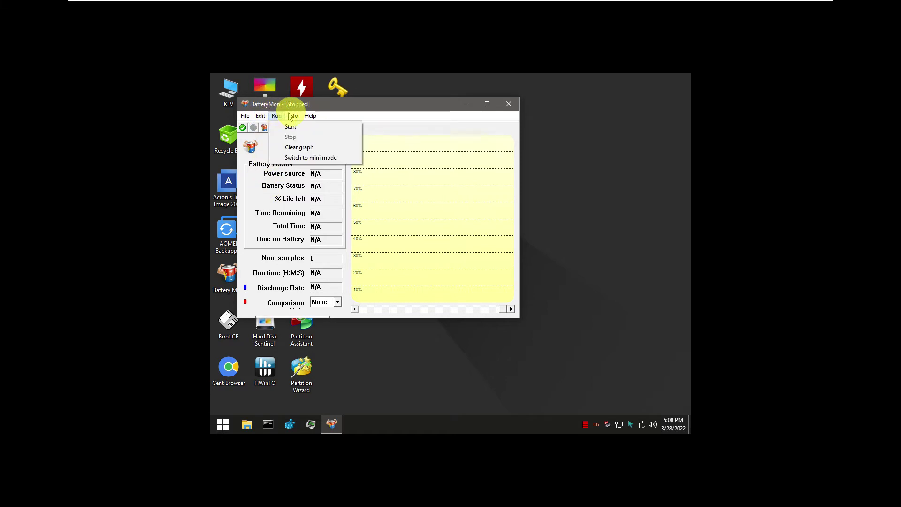
mouse_move(293, 116)
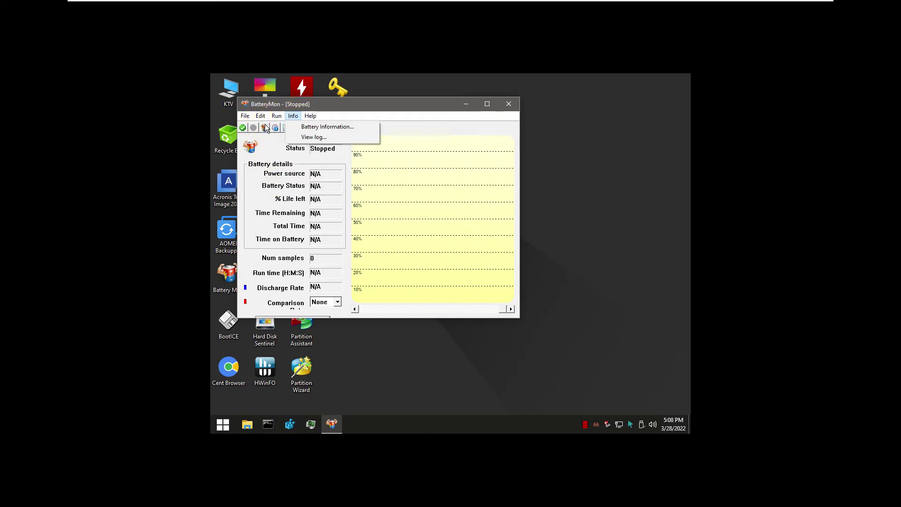
click(327, 127)
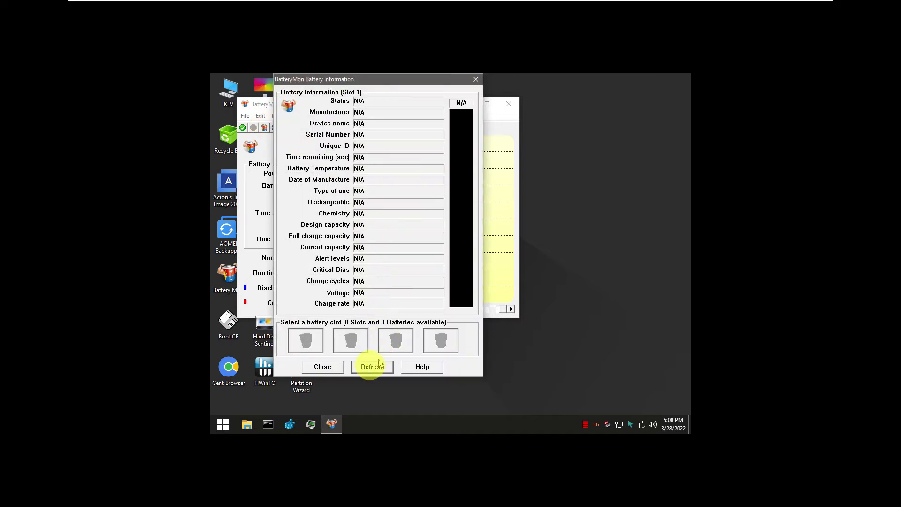
click(323, 366)
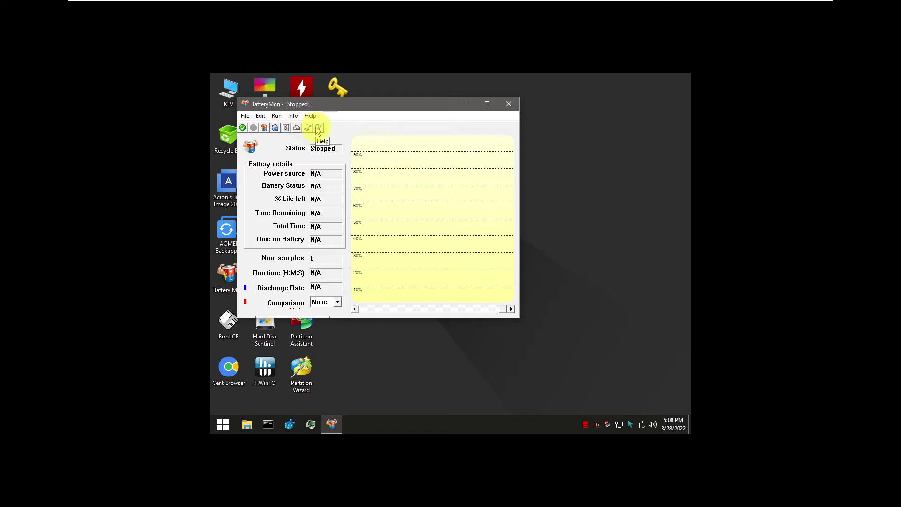
click(511, 104)
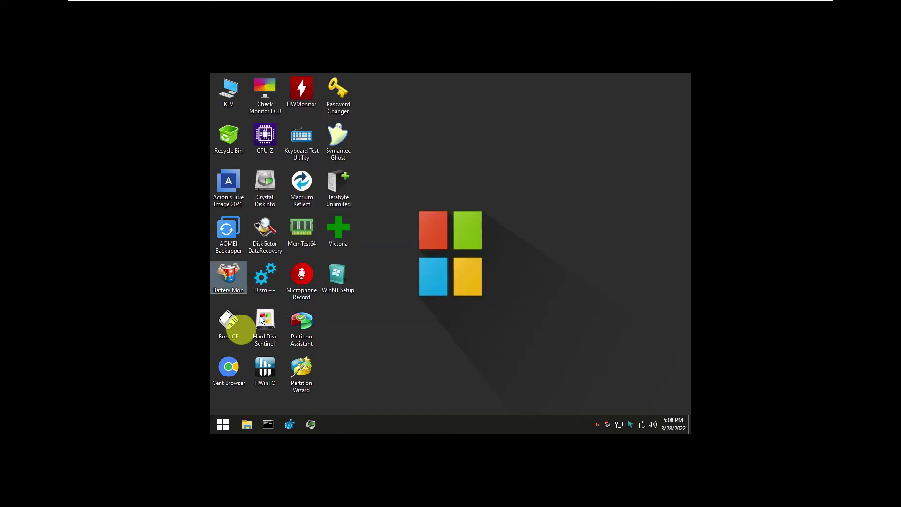
Open BootICE and look through its Disk image, BCD, Utilities, UEFI and Command line pages.
right_click(238, 328)
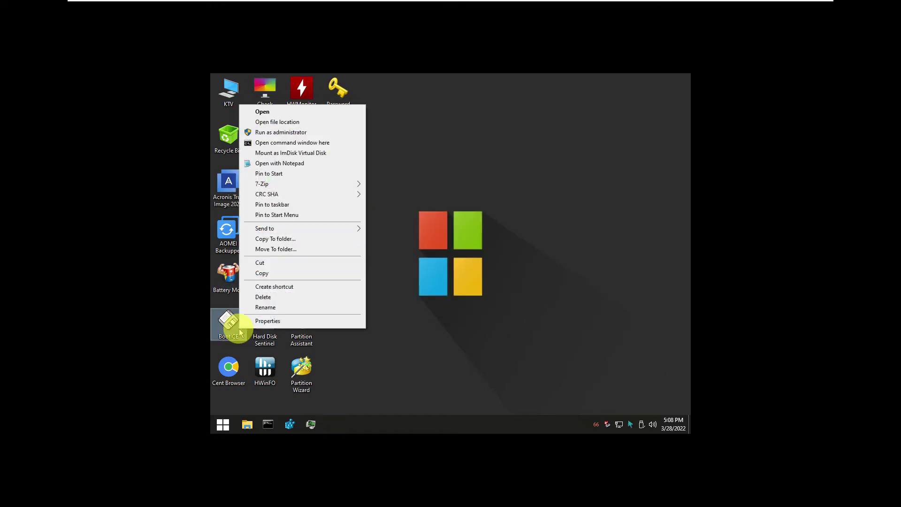
click(257, 111)
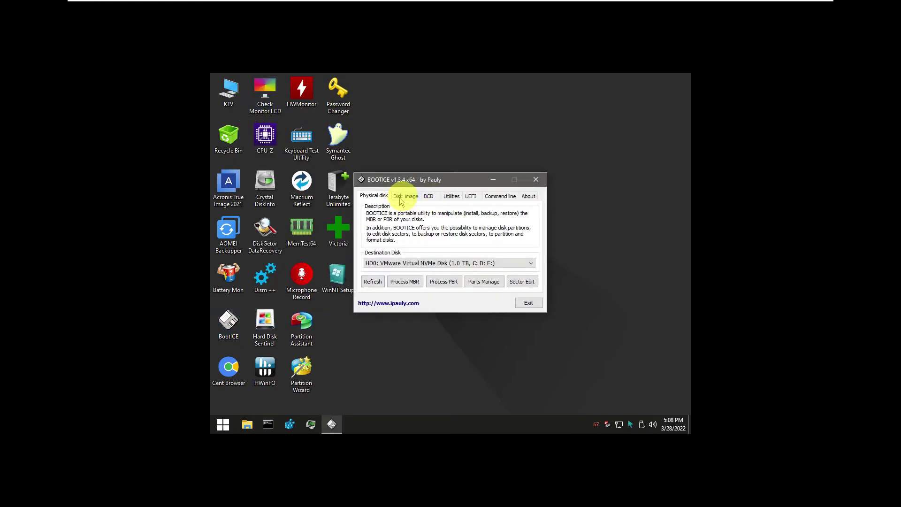
click(402, 199)
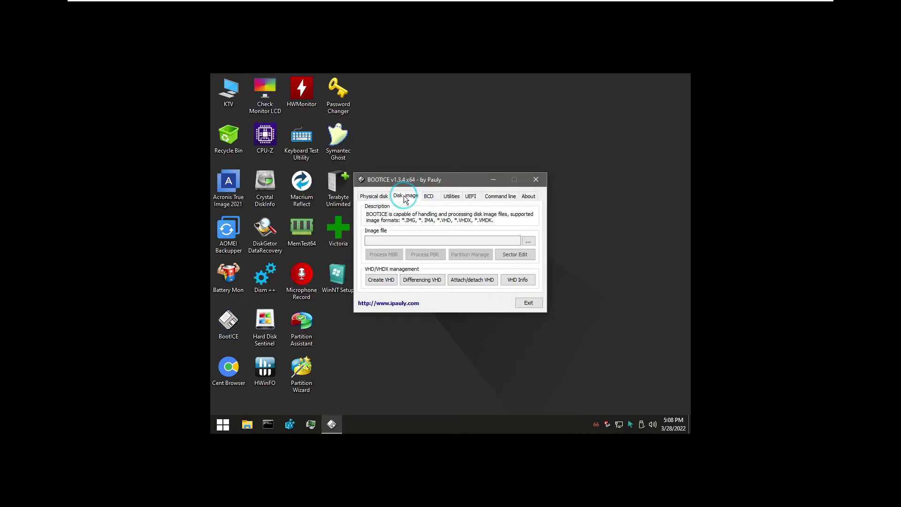
click(436, 196)
click(452, 196)
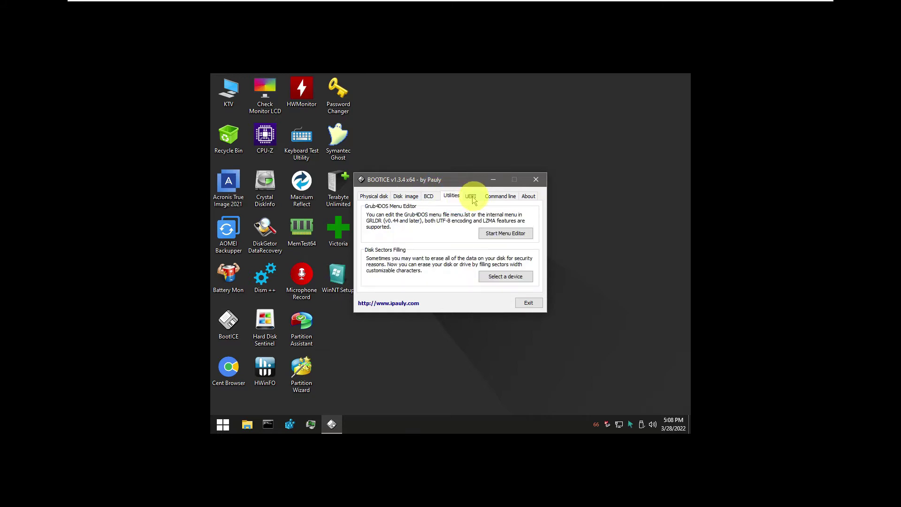
click(472, 197)
click(507, 198)
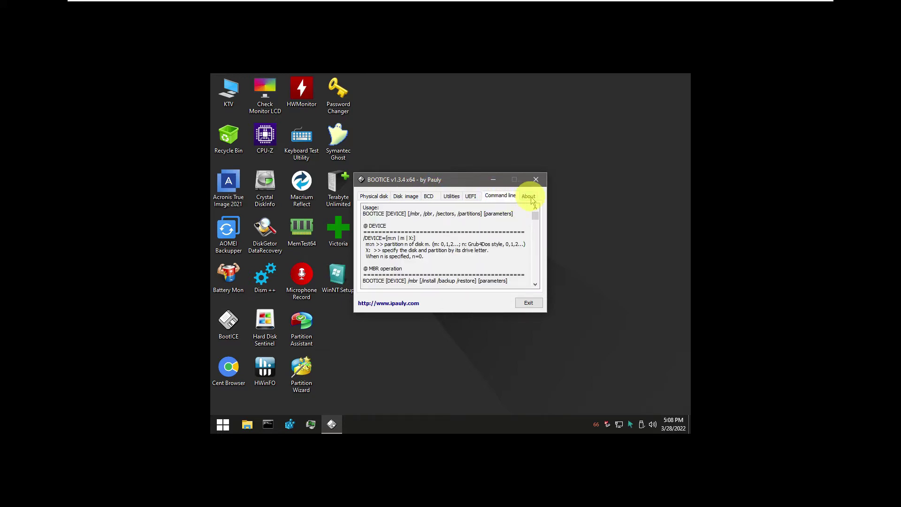
Return to BootICE's Physical disk page, view the available destination disks, and close the program.
click(374, 196)
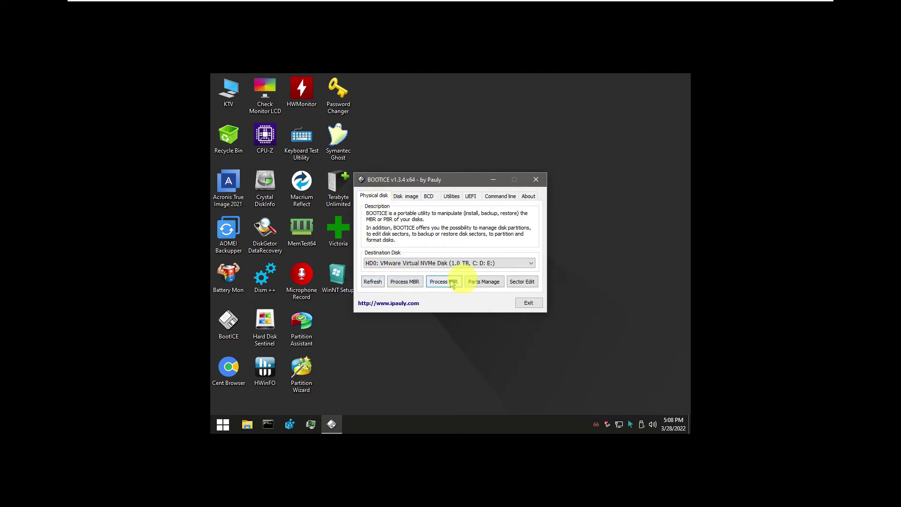
click(491, 264)
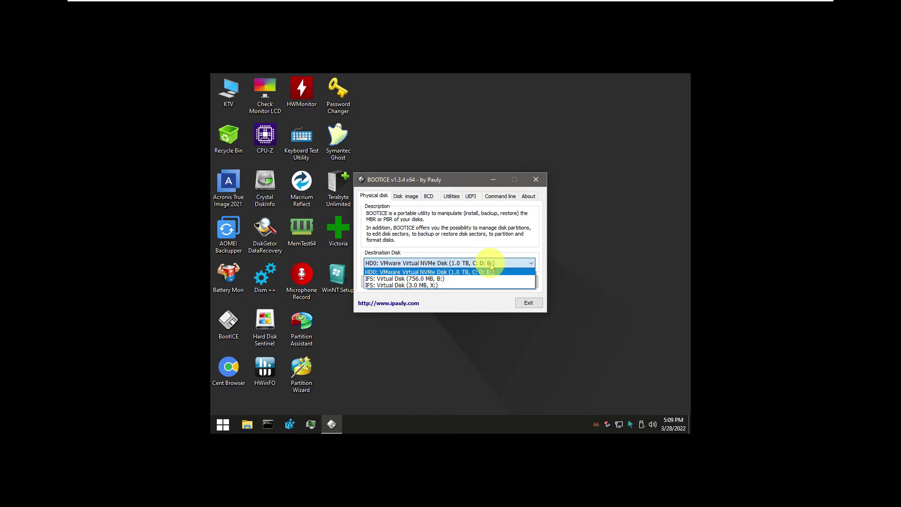
click(537, 180)
click(537, 180)
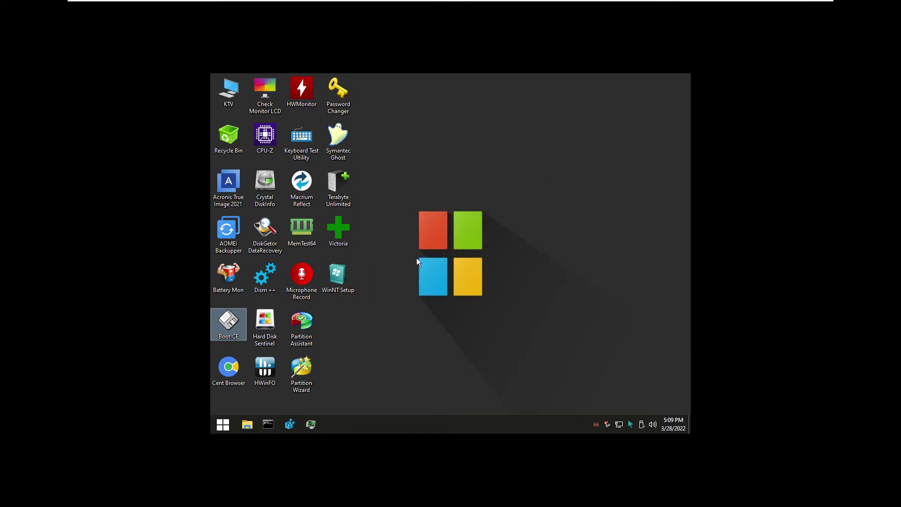
Open the file location of Cent Browser in a maximized window and widen the folder tree to show full names.
right_click(239, 367)
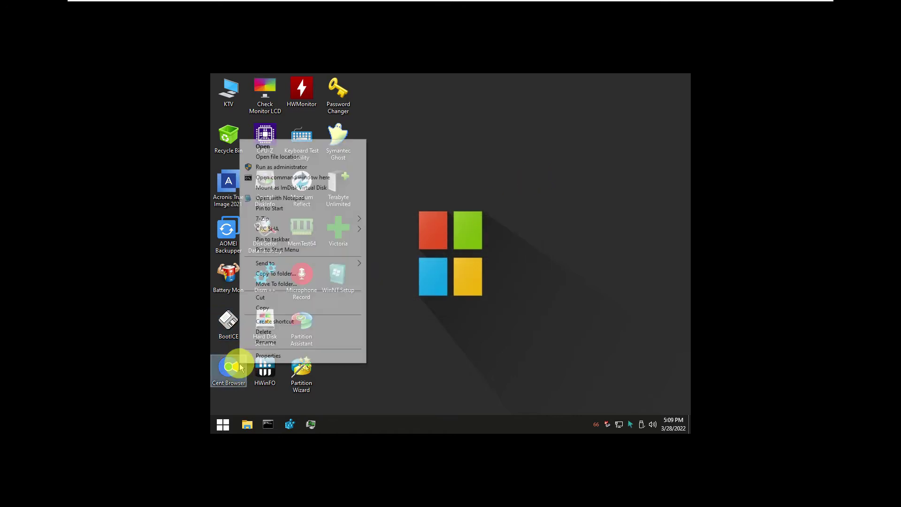
click(281, 158)
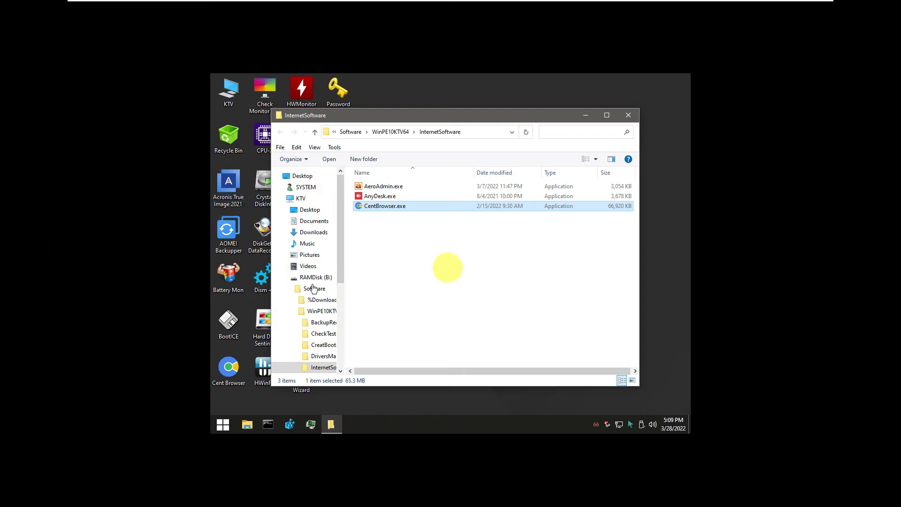
click(606, 115)
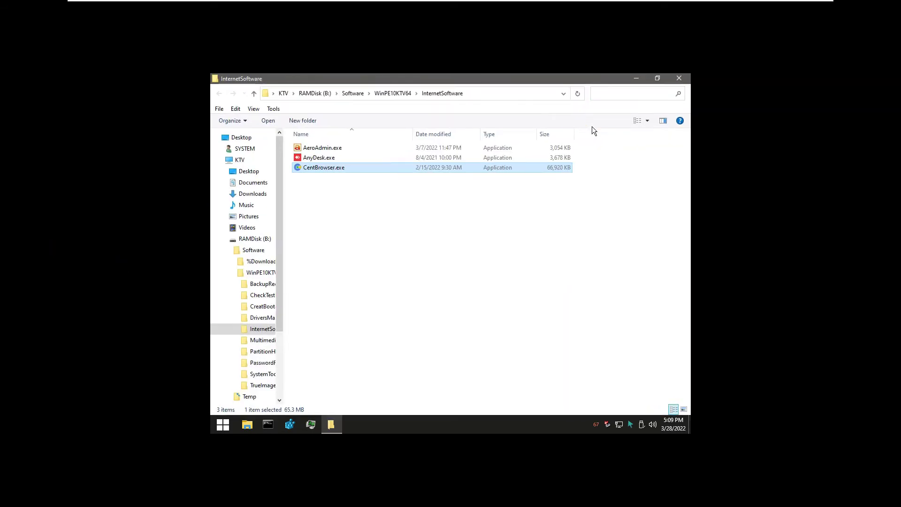
drag(283, 295, 348, 301)
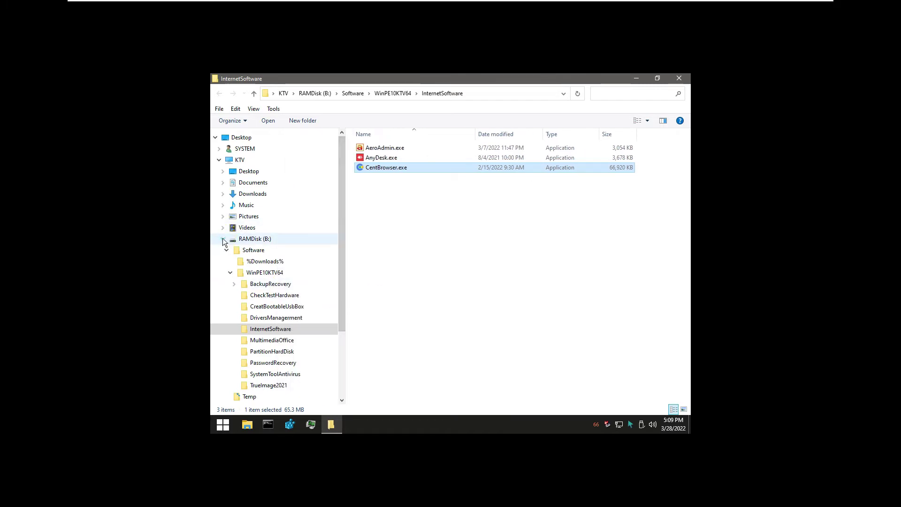
Collapse the RAMDisk (B:) tree, browse the contents of drives C:, D:, E: and B:, and minimize the file window.
click(222, 239)
click(259, 251)
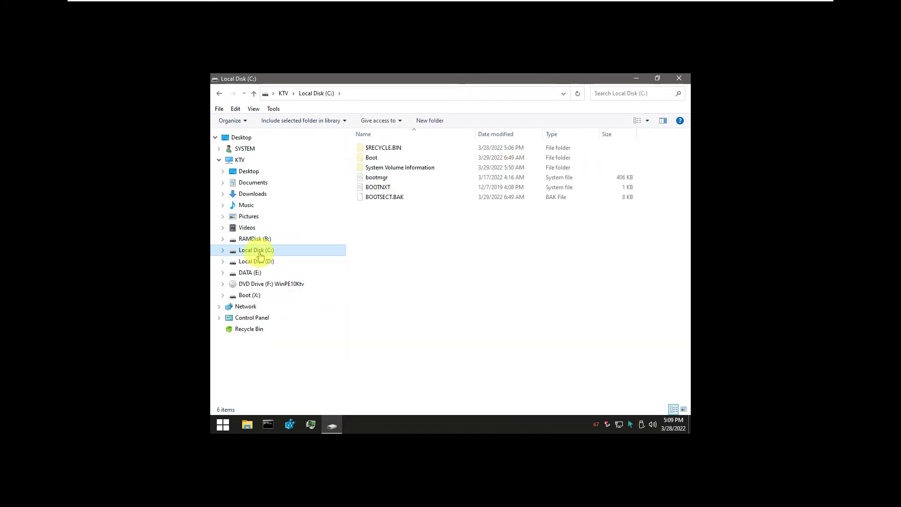
click(258, 264)
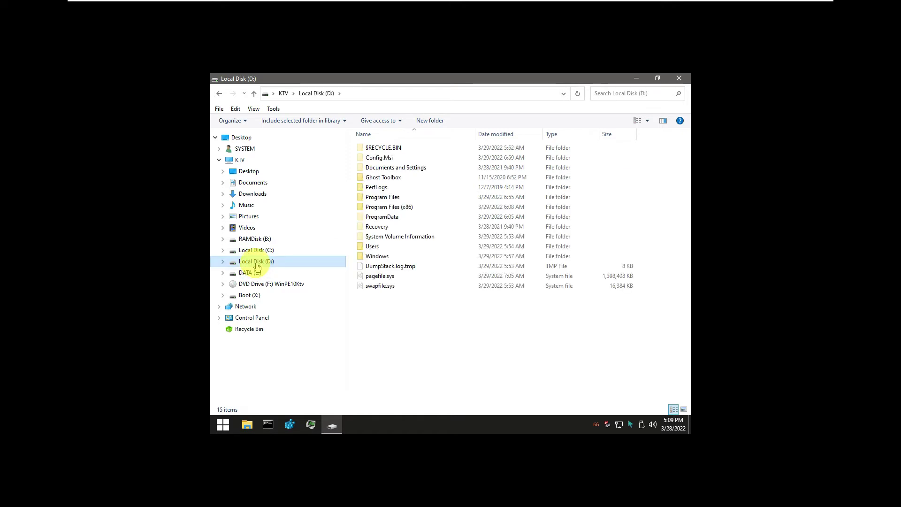
click(253, 275)
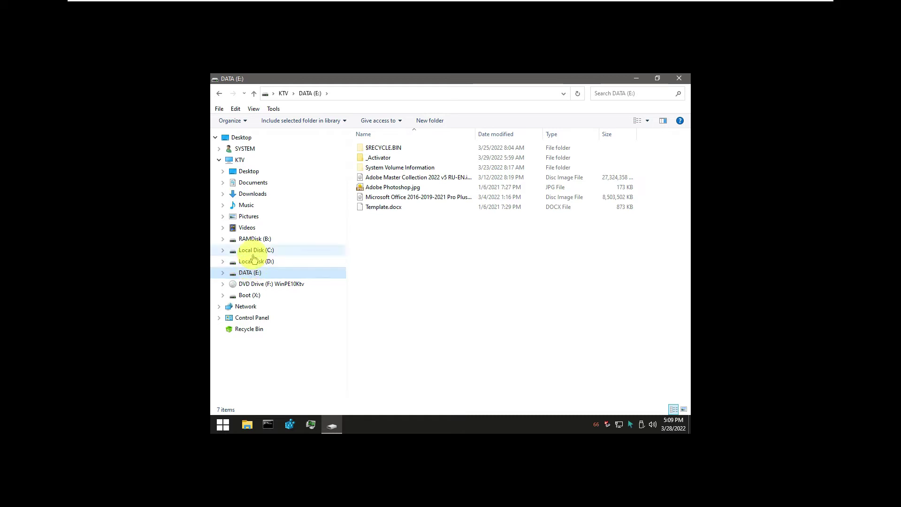
click(255, 262)
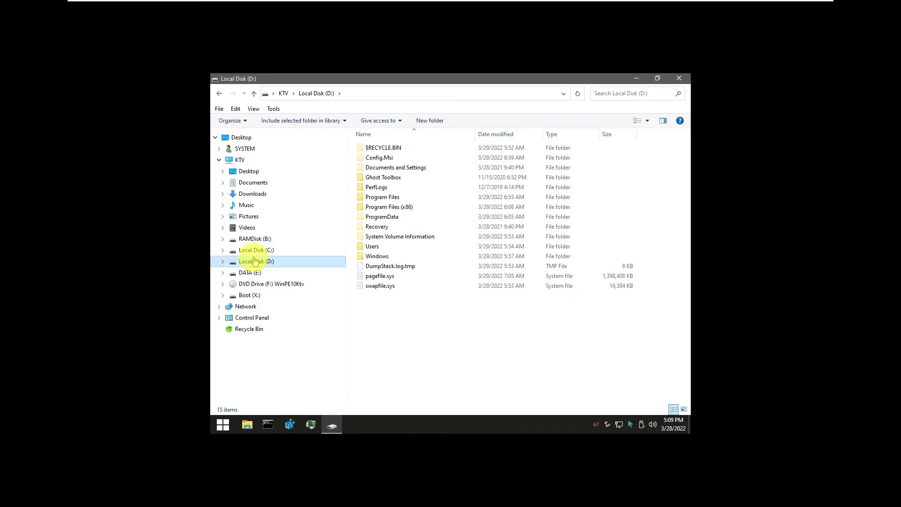
click(256, 251)
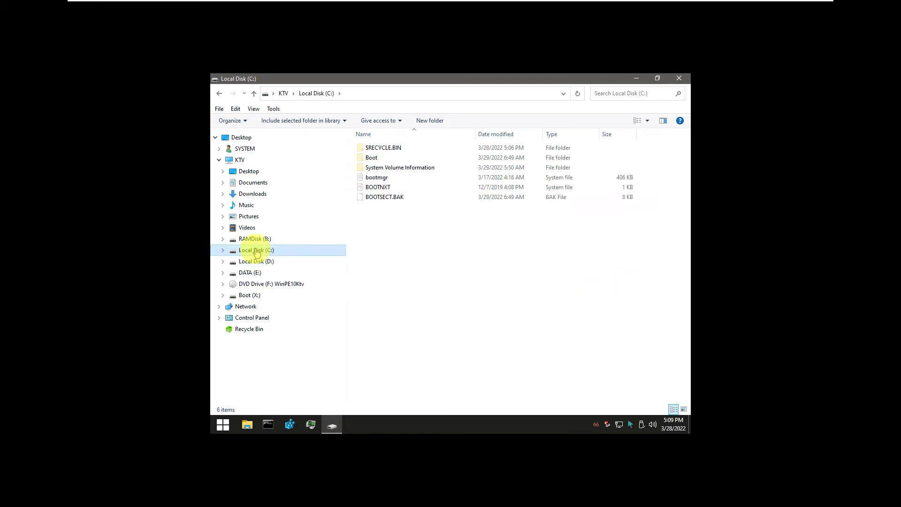
click(254, 240)
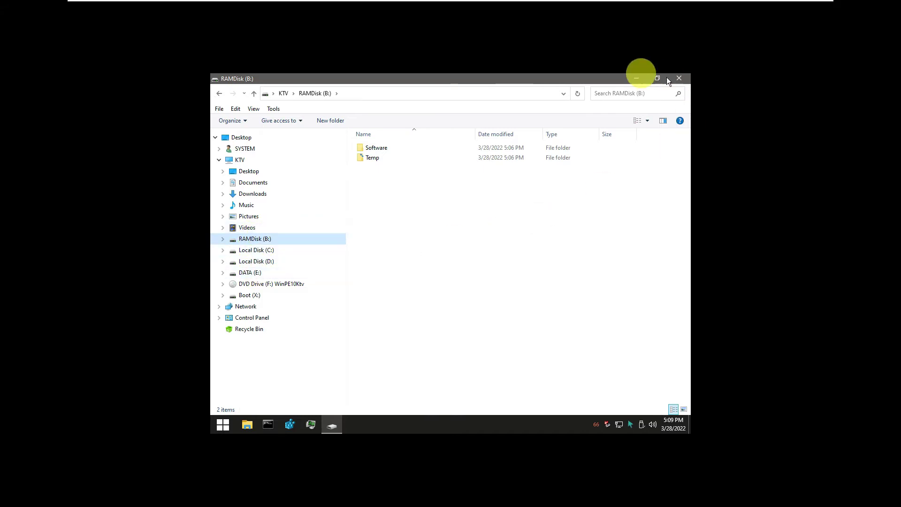
click(637, 78)
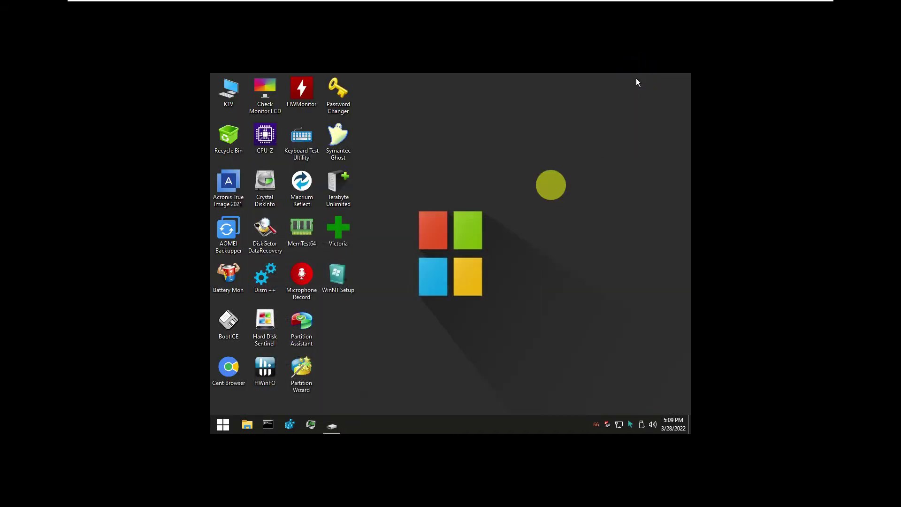
Open Check Monitor LCD, read its list of screen tests, and exit it.
right_click(272, 104)
click(287, 110)
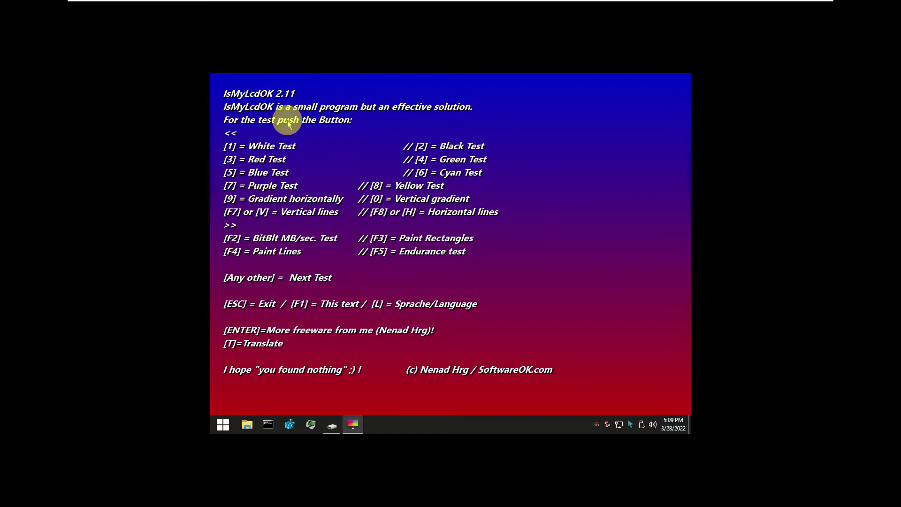
key(Escape)
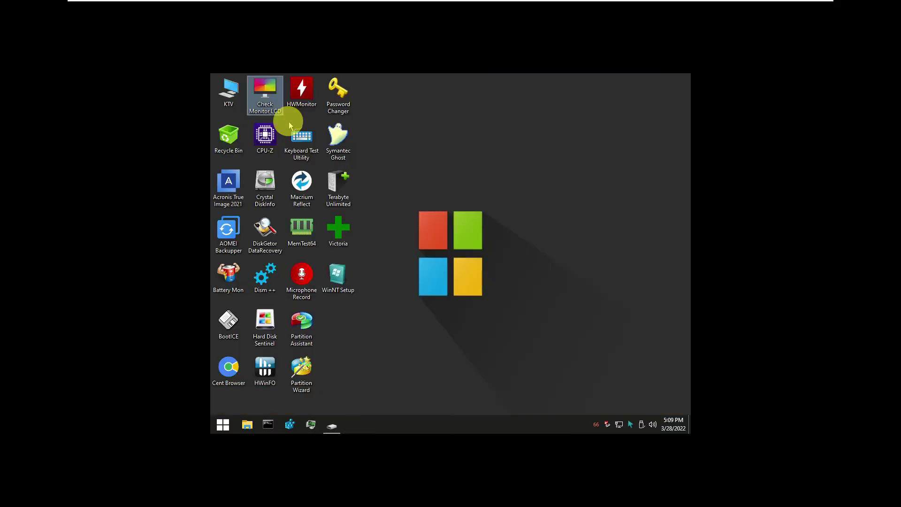
Open CPU-Z, examine its CPU, Mainboard, Memory, SPD, Graphics, Bench and About pages, and close it.
right_click(281, 141)
click(289, 147)
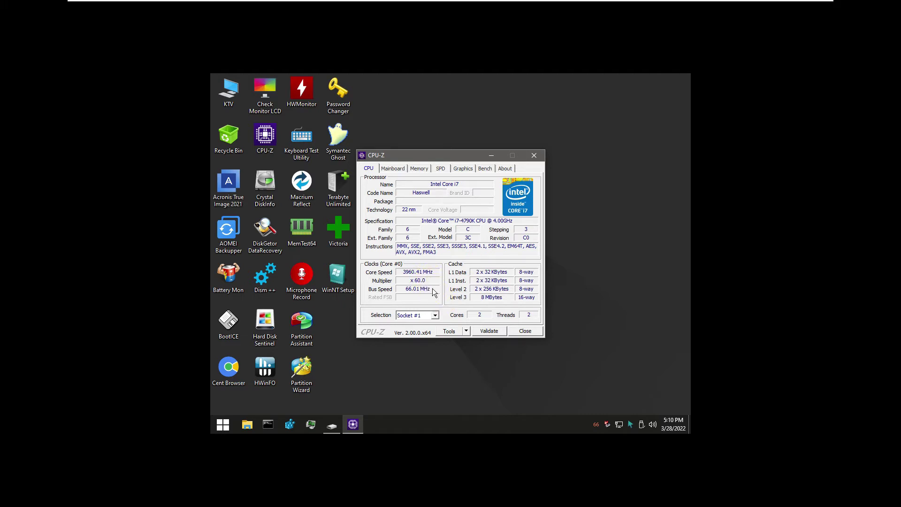
click(392, 169)
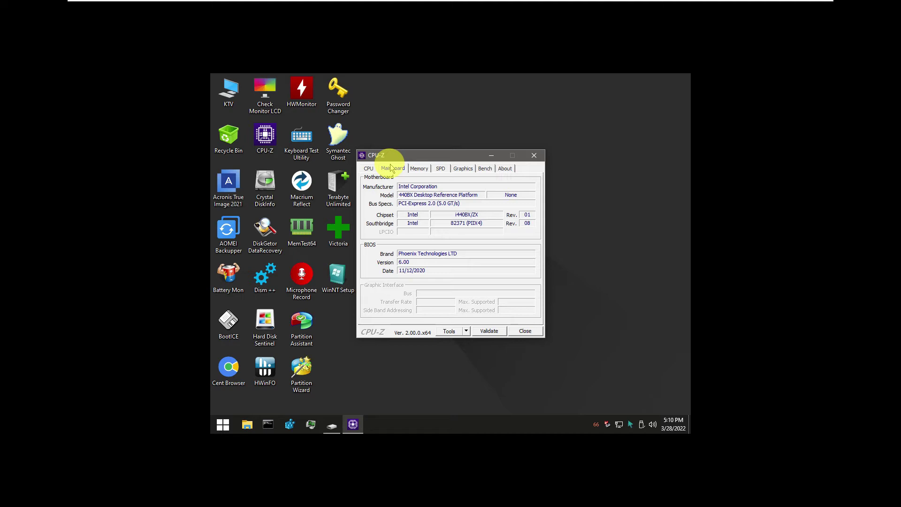
click(420, 170)
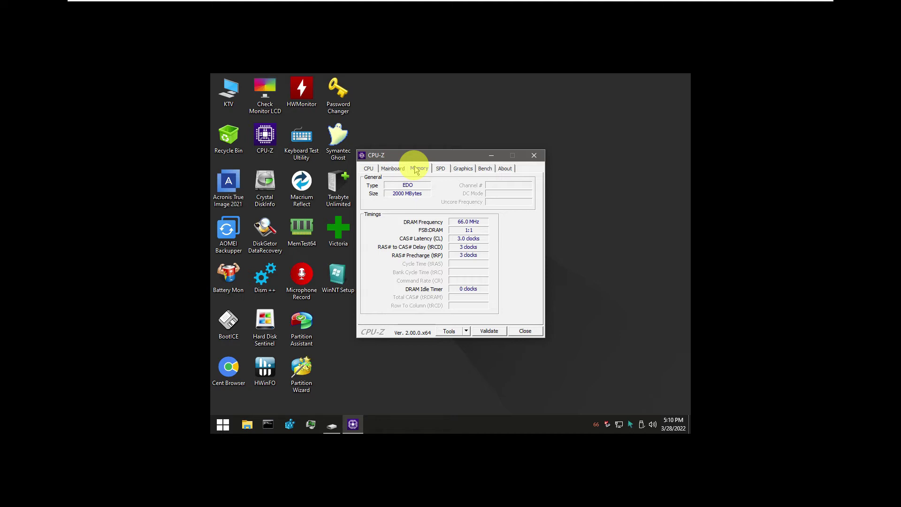
click(441, 170)
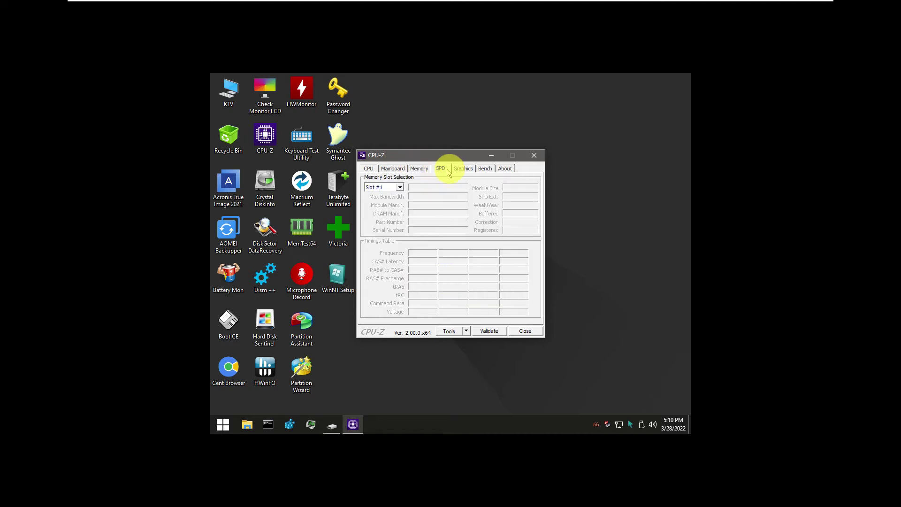
click(463, 170)
click(486, 171)
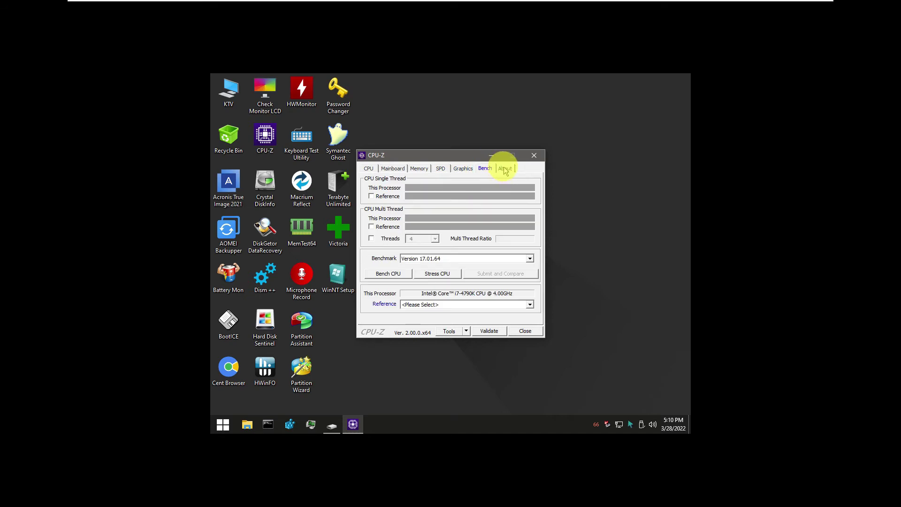
click(504, 169)
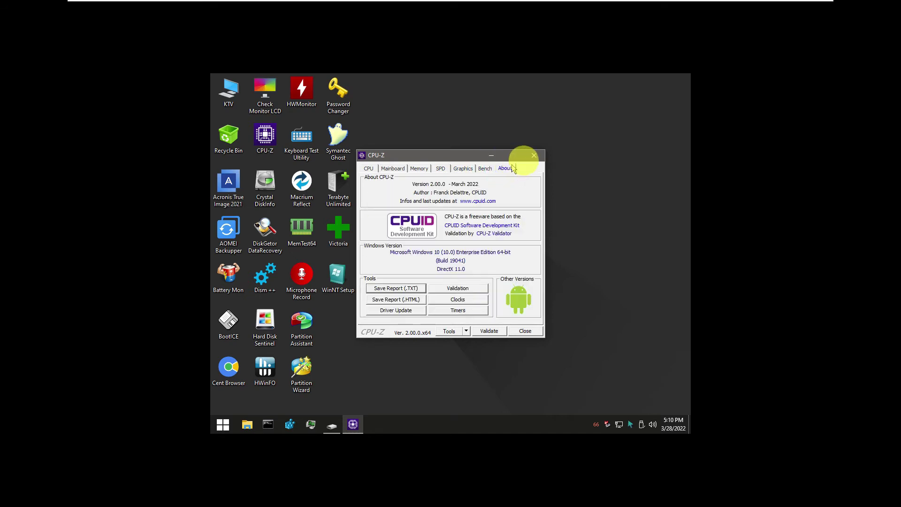
click(532, 158)
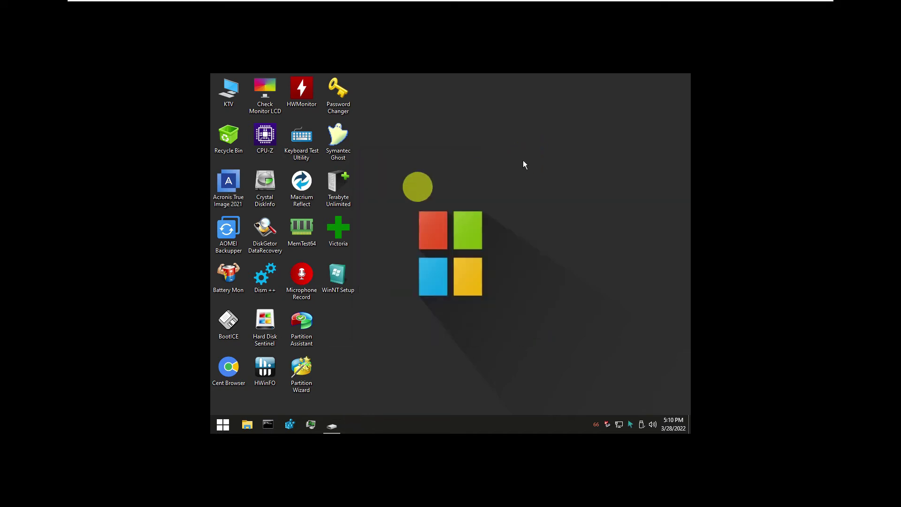
Open CrystalDiskInfo, examine the disk's health data and the Edit, Theme and Language commands, and close it.
right_click(259, 209)
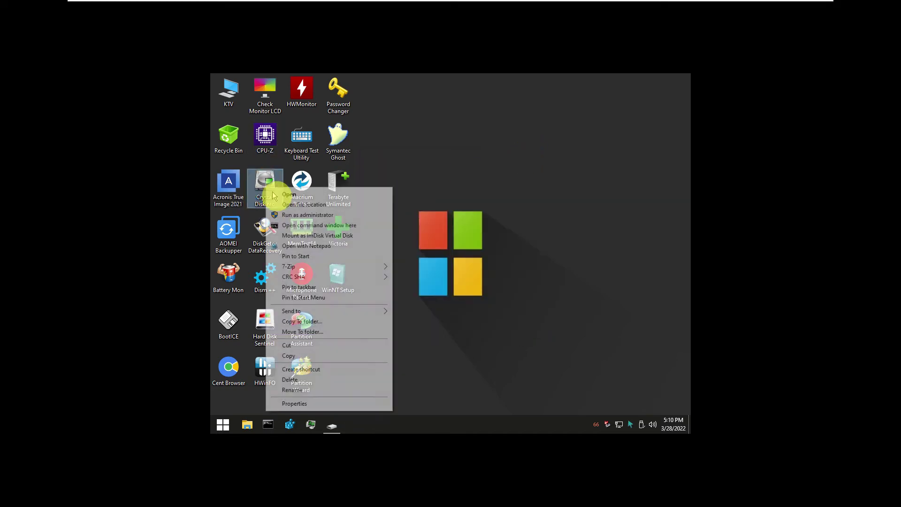
click(280, 197)
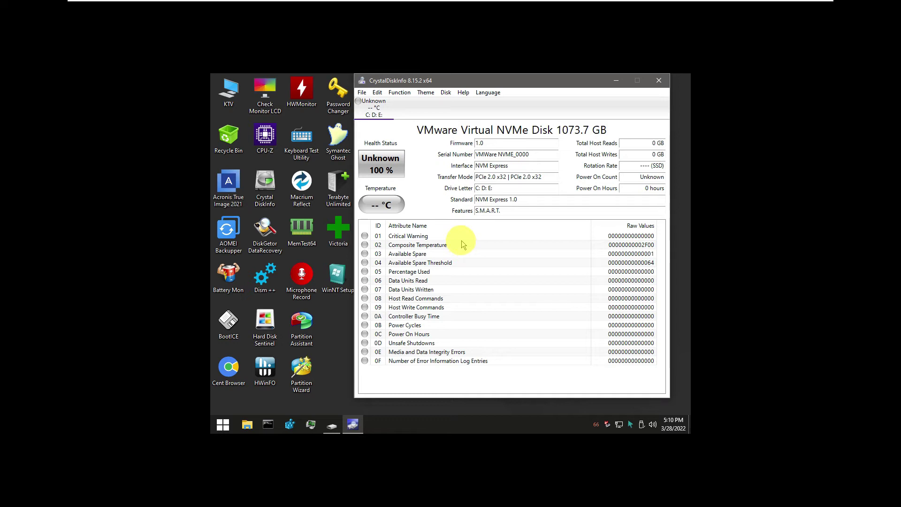
click(380, 93)
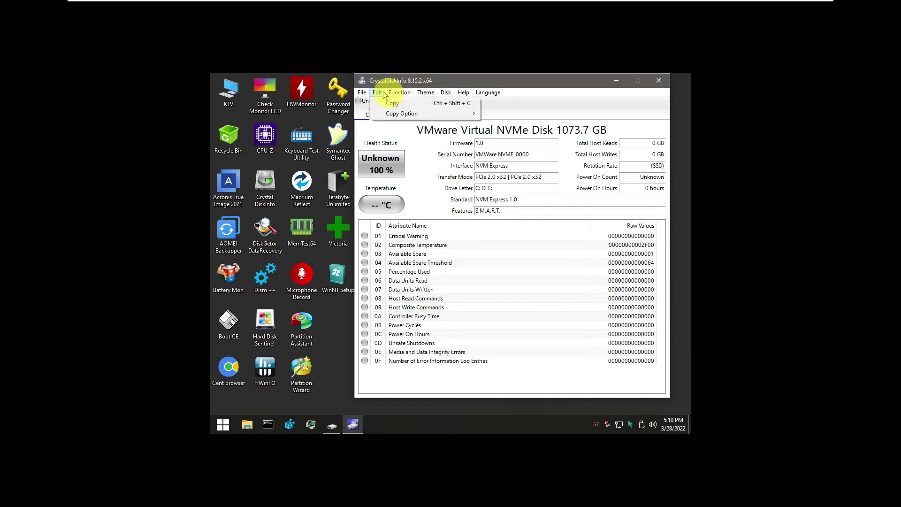
mouse_move(427, 93)
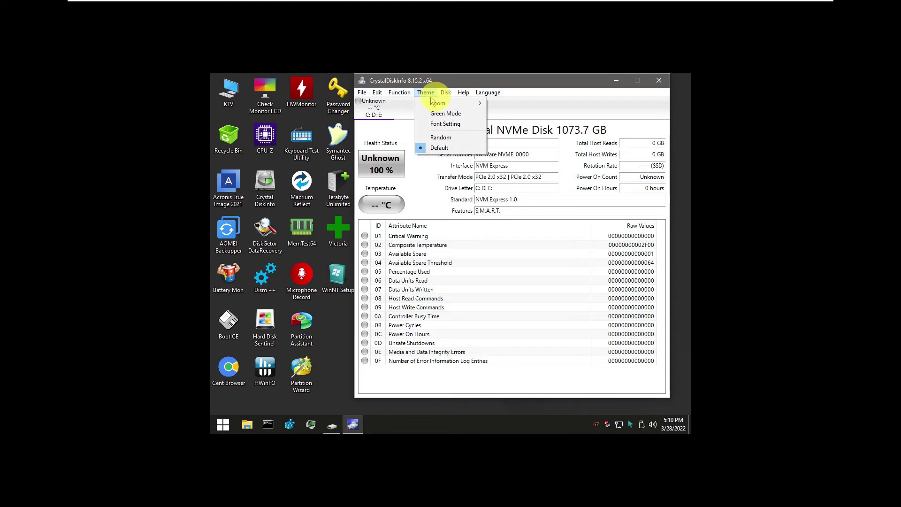
mouse_move(467, 93)
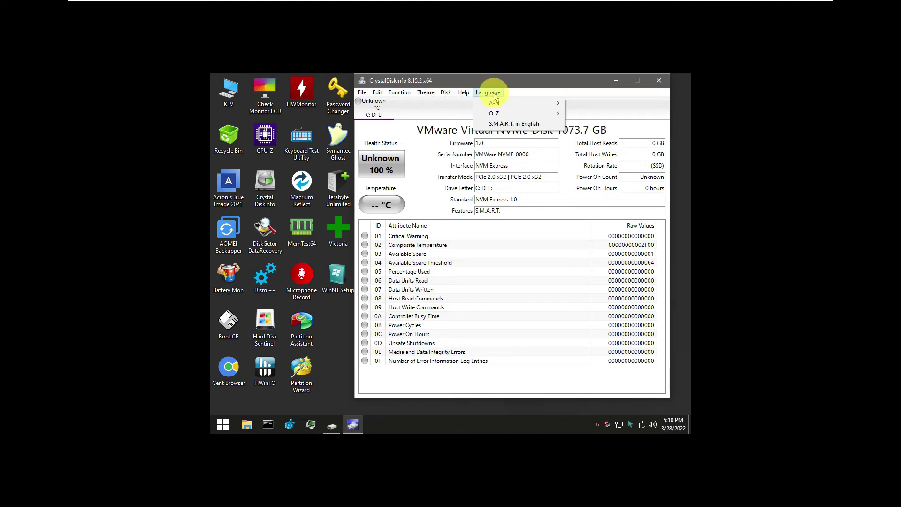
click(658, 81)
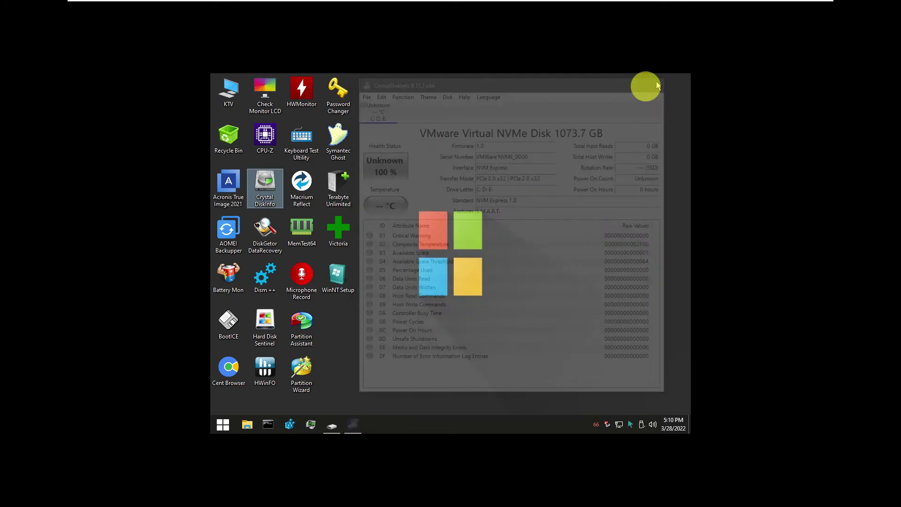
Open DiskGetor Data Recovery, look through its formatted drive, missing drives and full scan recovery modes, and exit it.
right_click(265, 190)
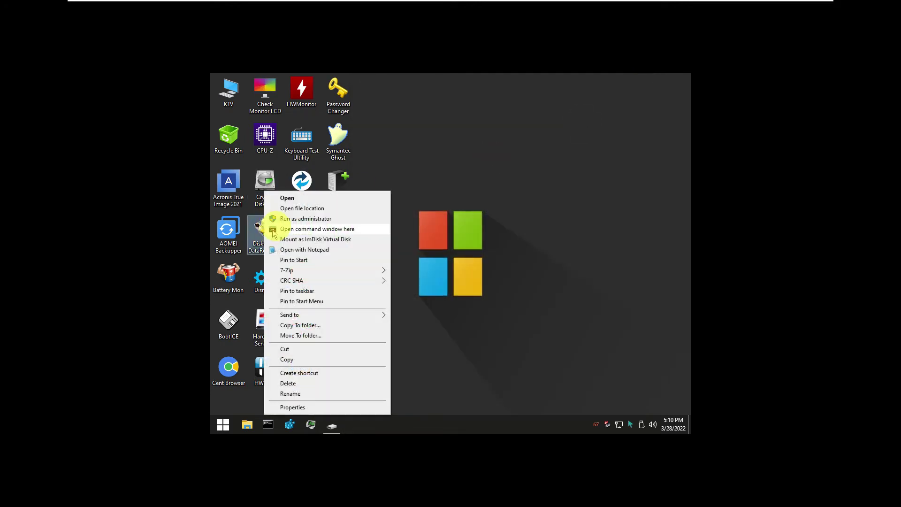
click(284, 199)
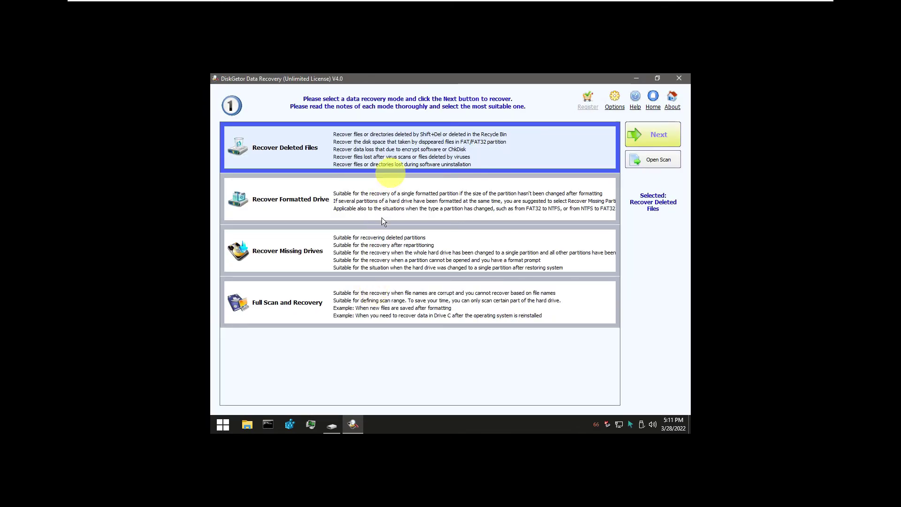
click(389, 188)
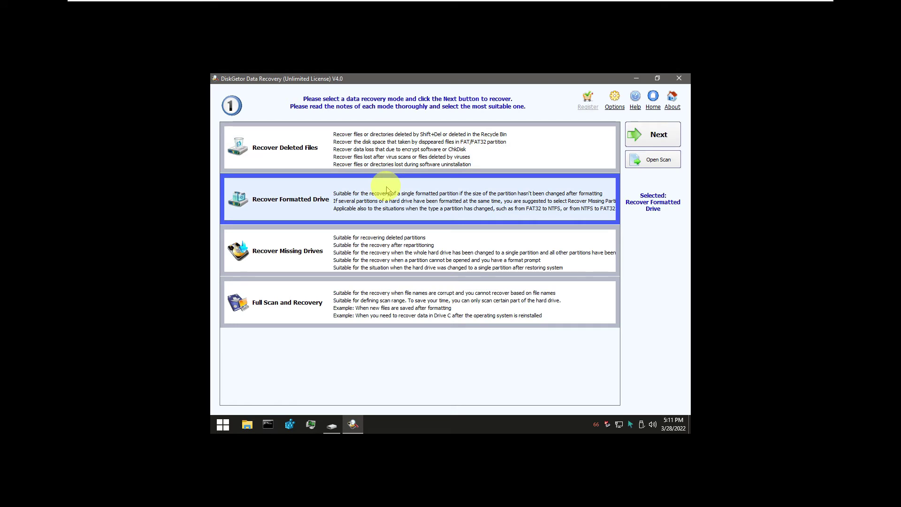
click(372, 266)
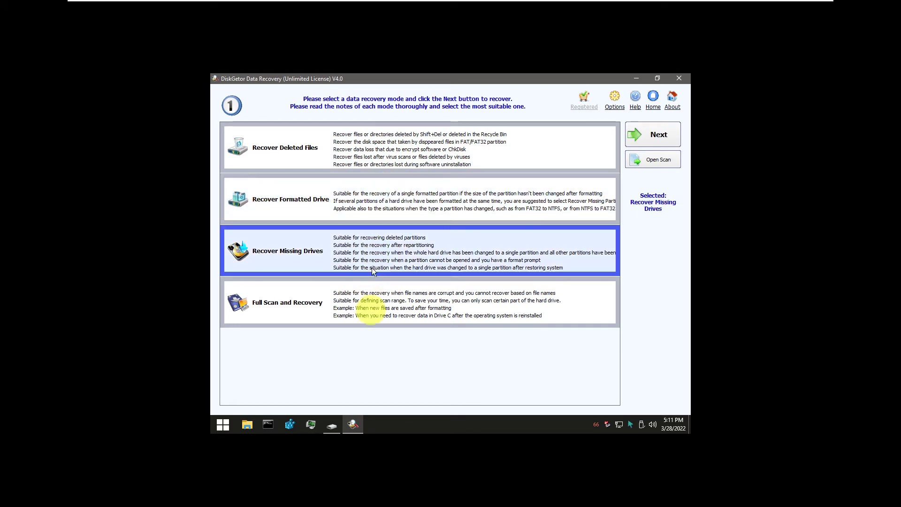
click(373, 311)
click(642, 134)
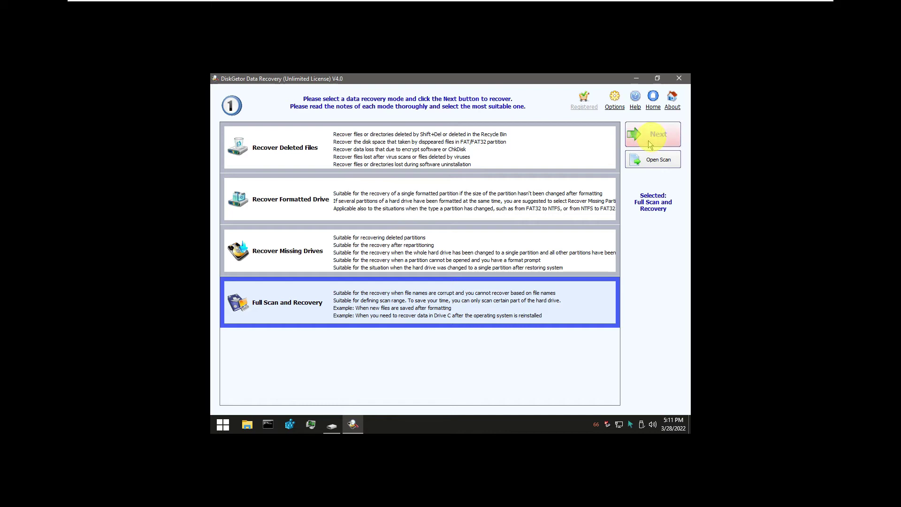
click(678, 80)
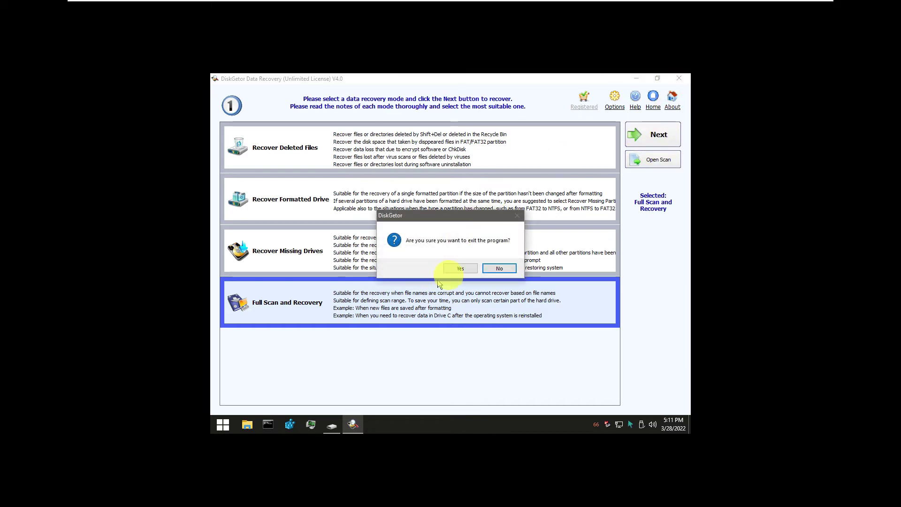
click(453, 273)
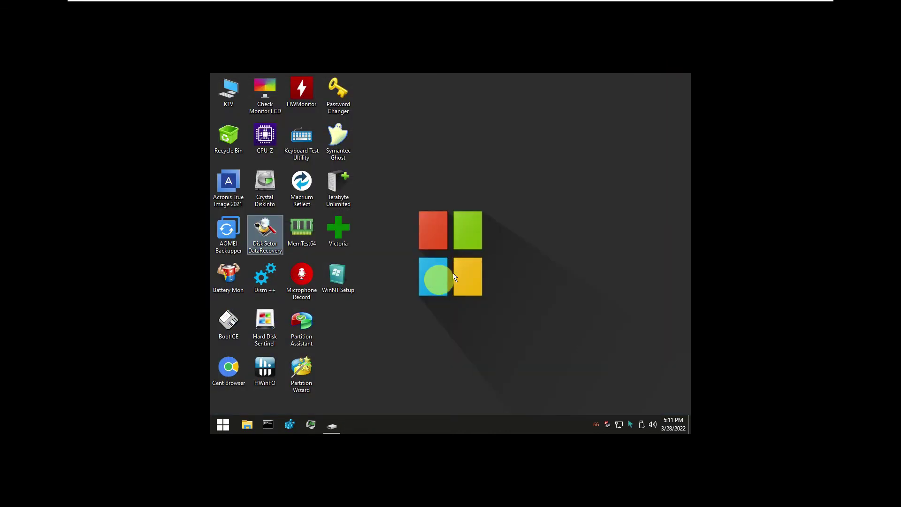
Open Dism++, dismiss the temporary directory space tip, and accept the user agreement.
right_click(275, 289)
click(298, 198)
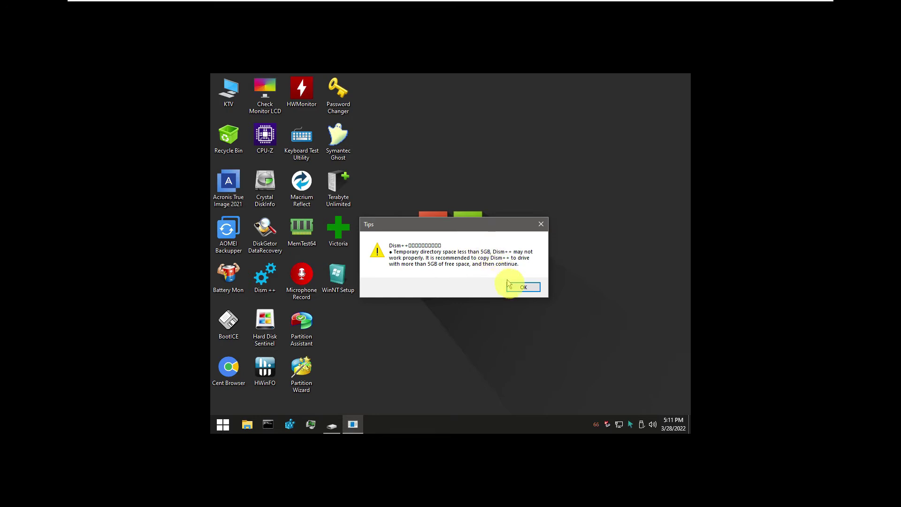
click(521, 288)
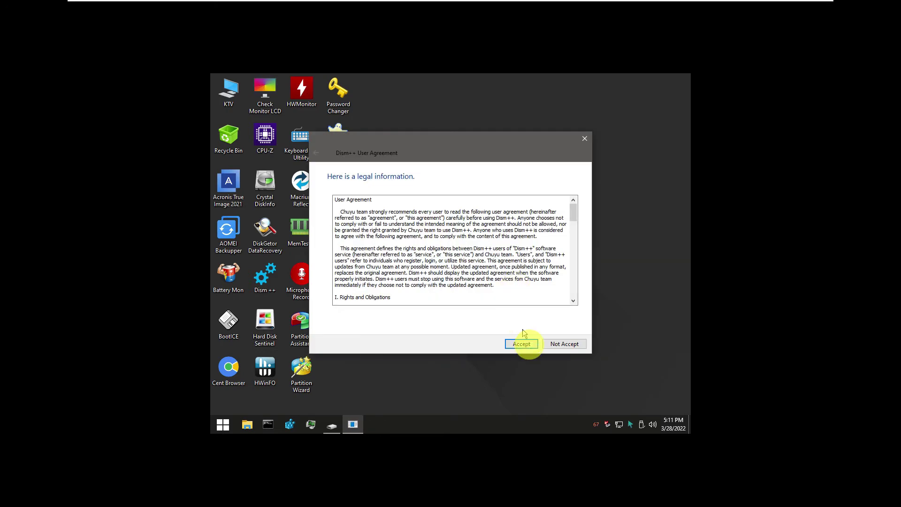
click(530, 345)
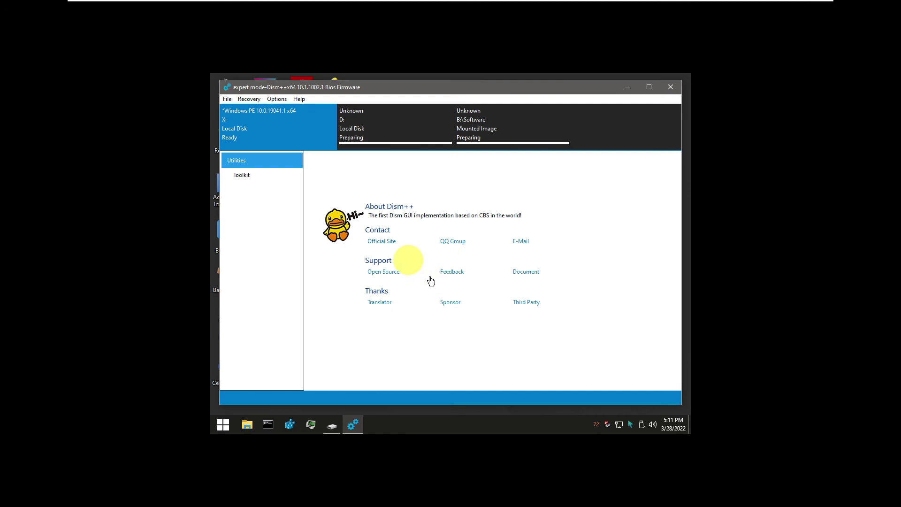
Examine the Dism++ Toolkit utilities, view the System Restore tool's Apply Image options without applying them, and close the program.
click(256, 175)
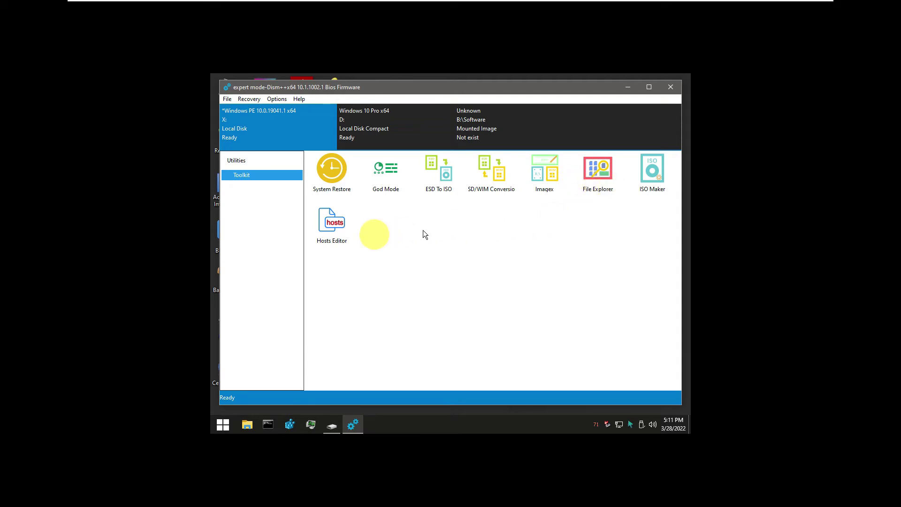
click(337, 196)
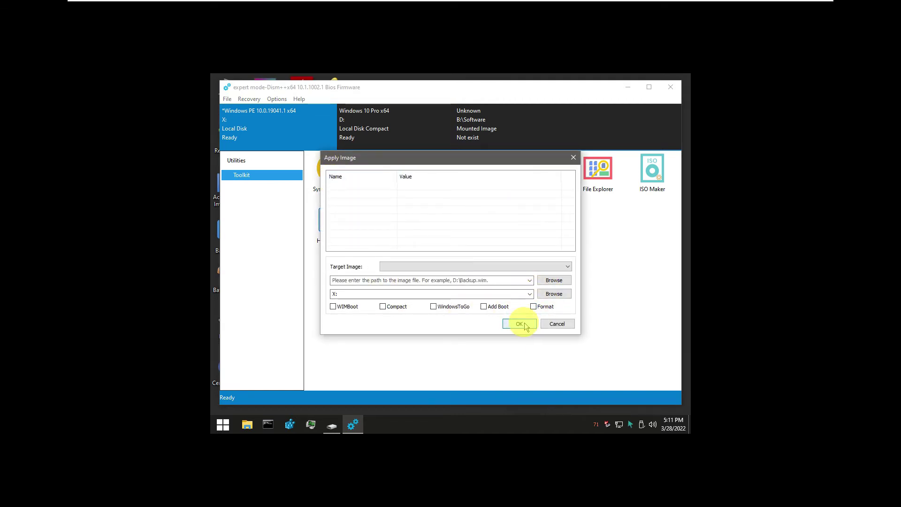
click(549, 326)
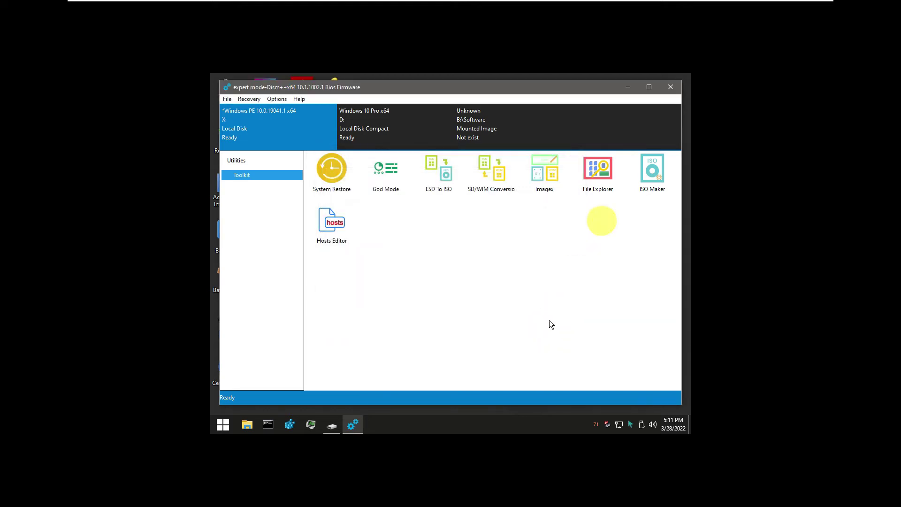
click(672, 90)
click(467, 282)
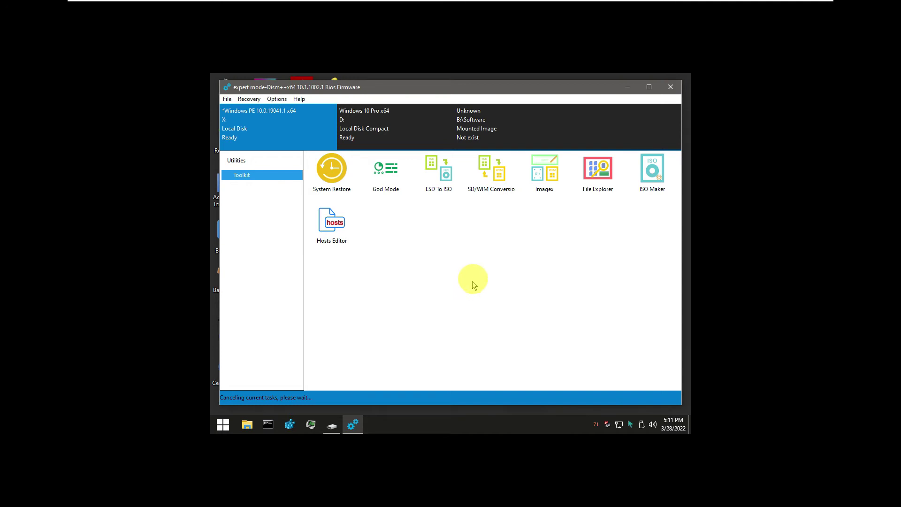
click(672, 88)
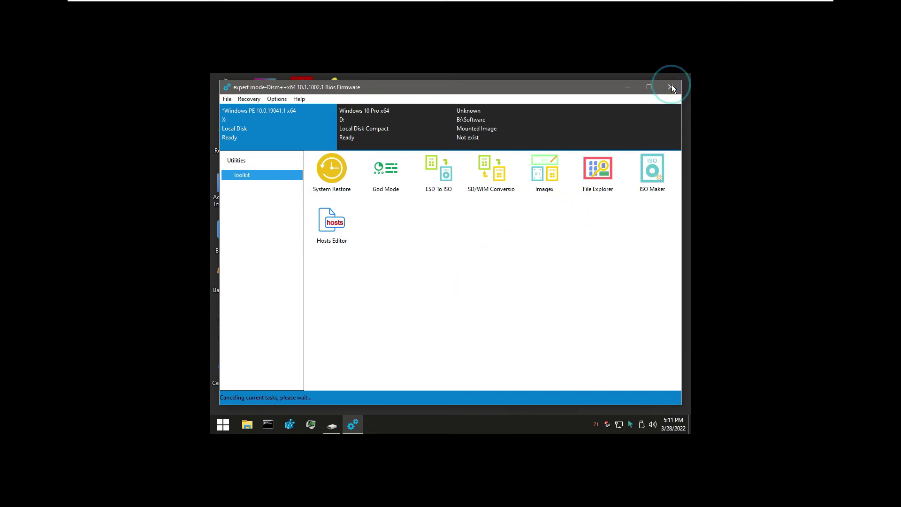
click(628, 89)
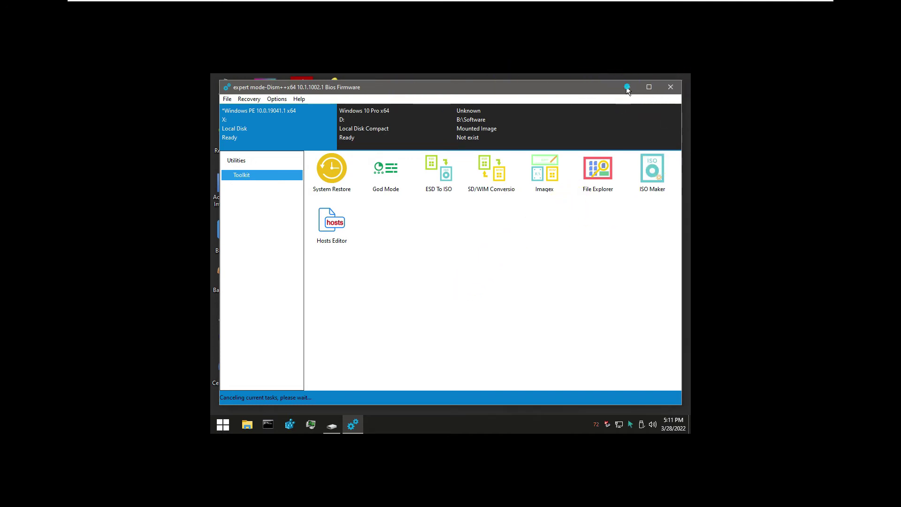
mouse_move(349, 423)
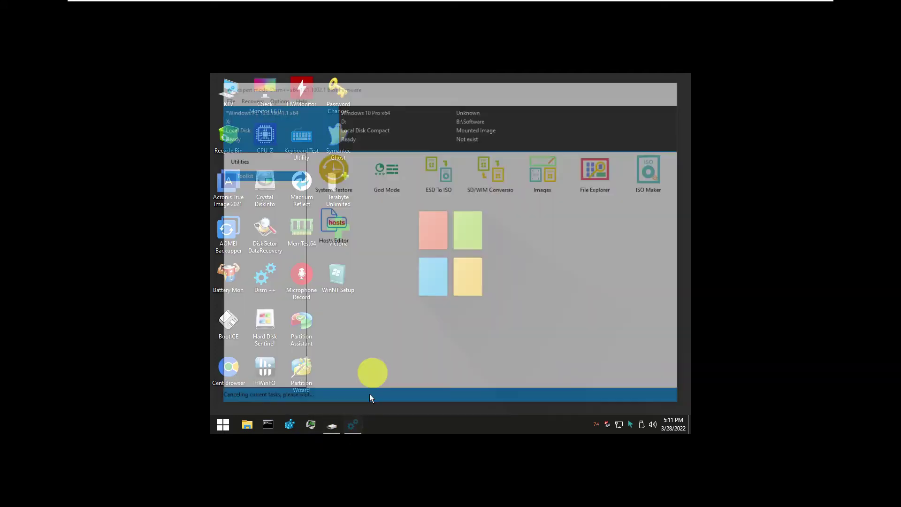
Open Hard Disk Sentinel, examine the disk overview and the View and Configuration commands, and close it.
right_click(272, 316)
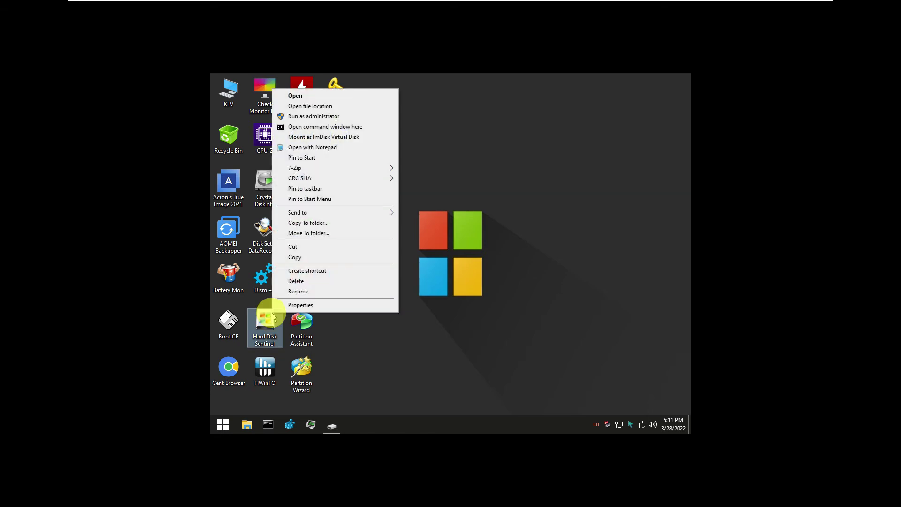
right_click(272, 371)
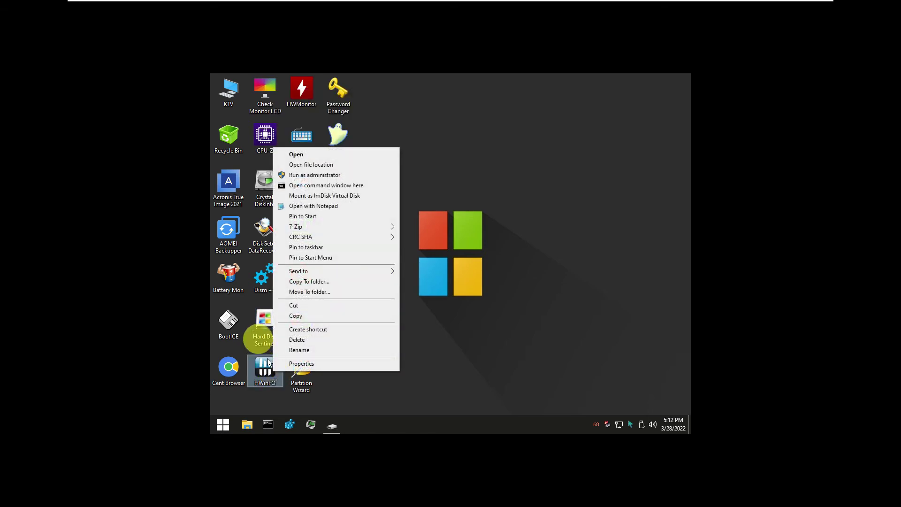
right_click(257, 323)
click(289, 108)
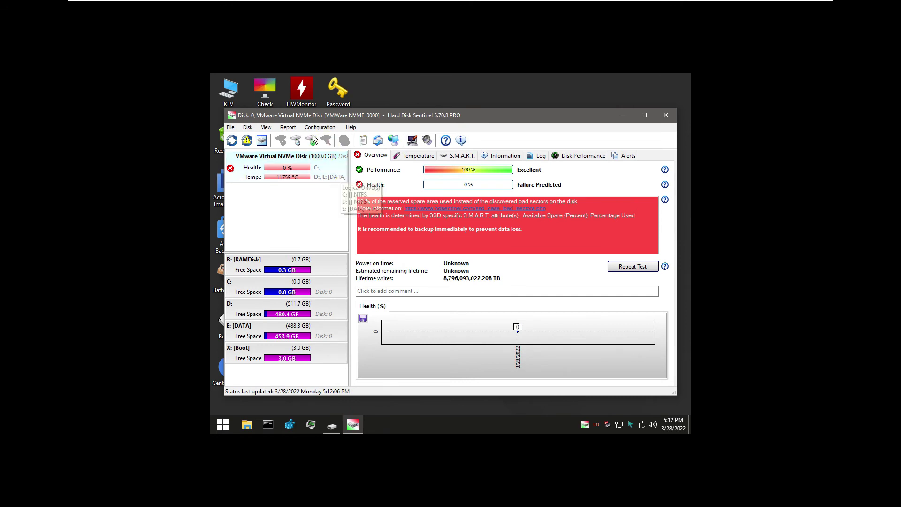
click(264, 128)
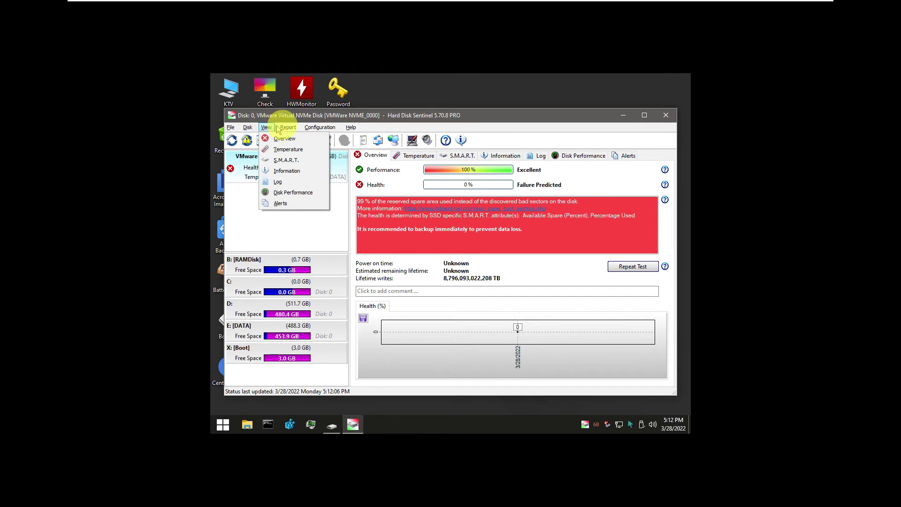
mouse_move(310, 132)
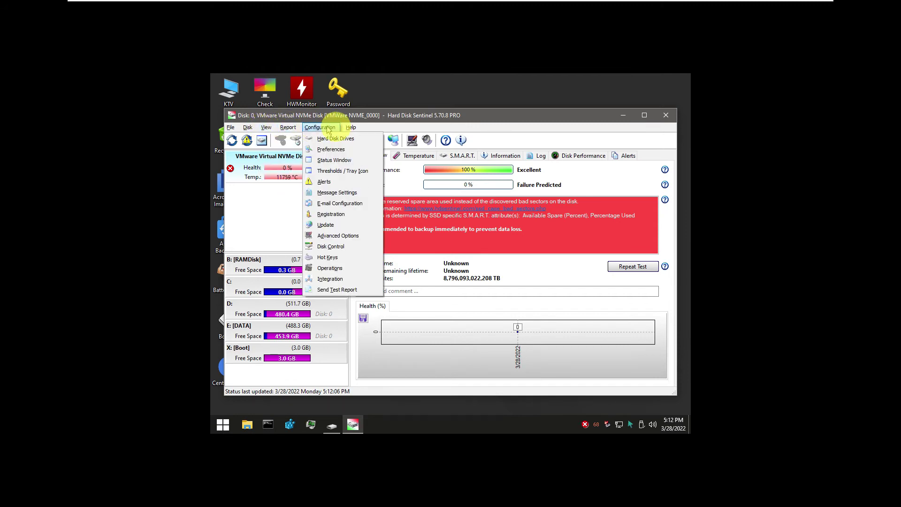
click(268, 246)
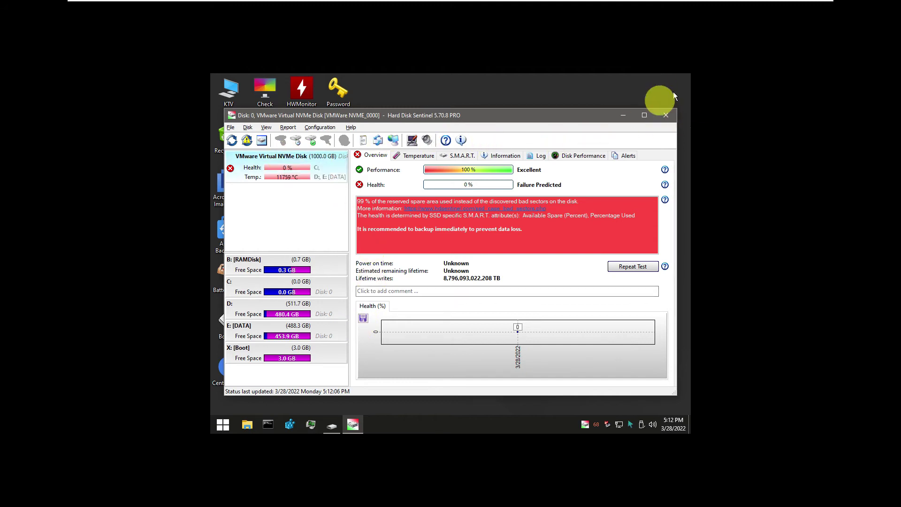
click(662, 116)
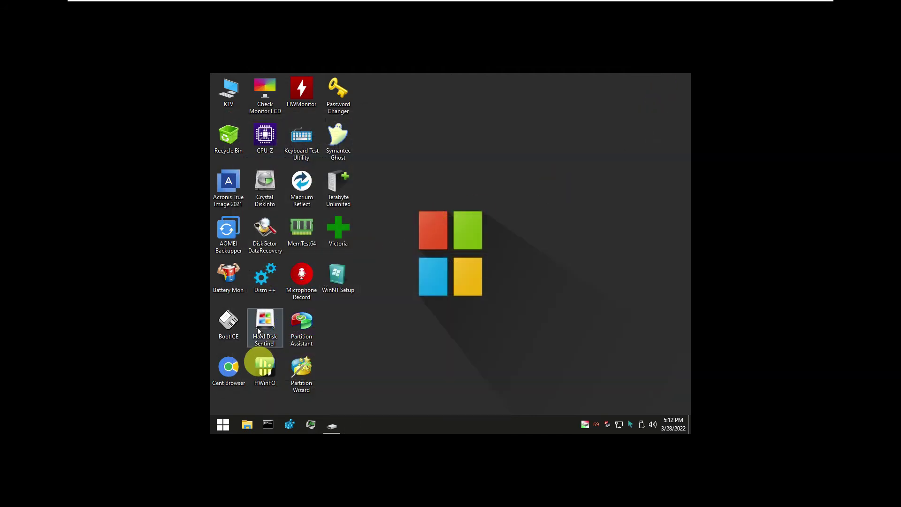
Open HWiNFO, read the GPU, operating system and drives sections of its System Summary, and close the summary.
right_click(264, 376)
click(304, 155)
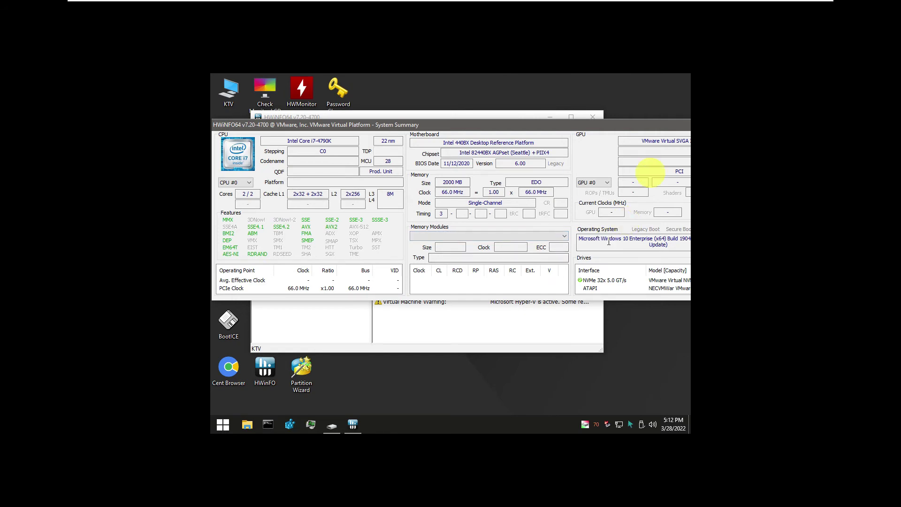
drag(644, 126, 444, 115)
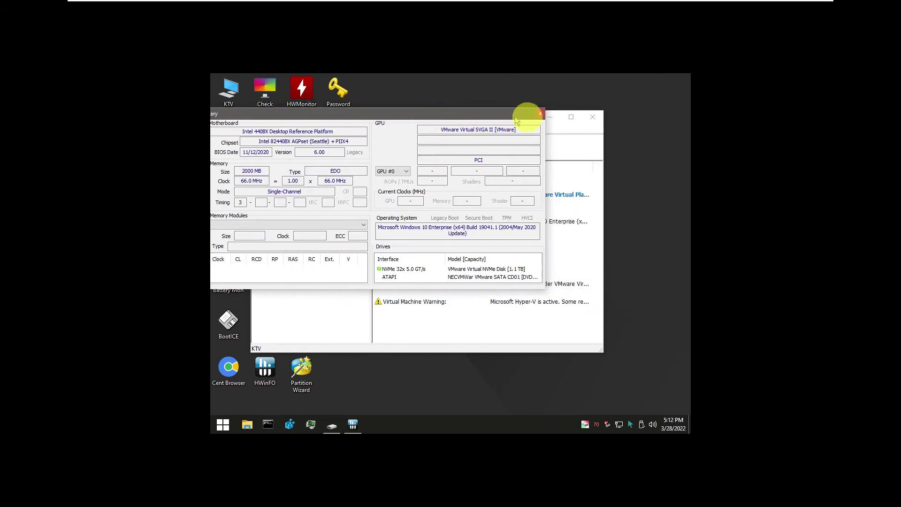
click(540, 114)
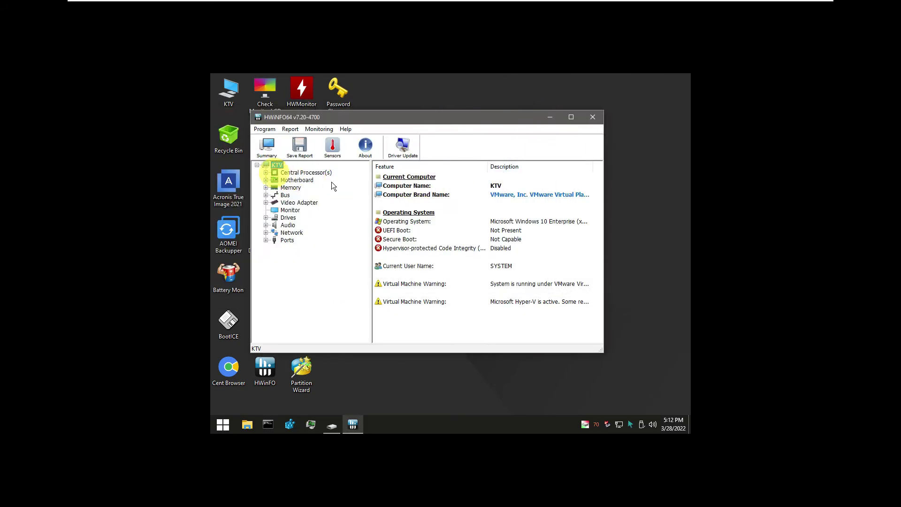
Examine the Central Processor(s), Motherboard, Memory, Video Adapter, Drives, Audio and Network categories in HWiNFO, and close it.
click(266, 173)
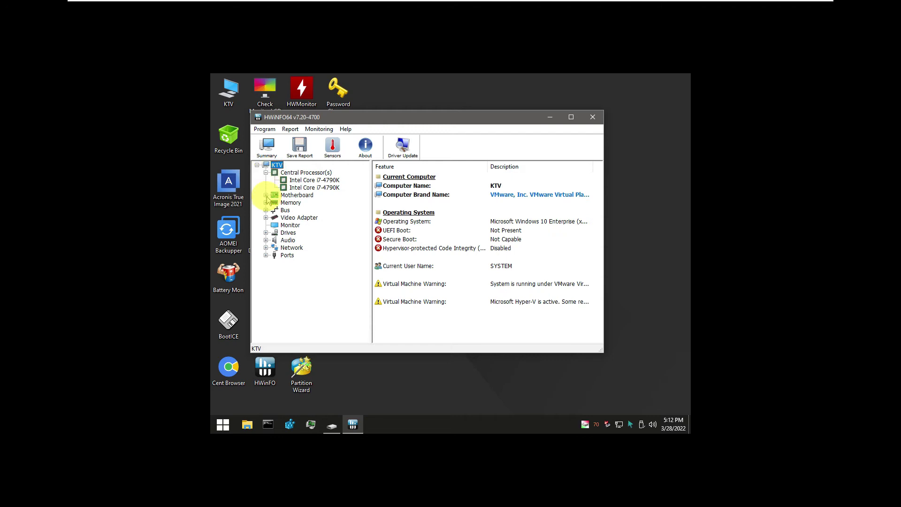
click(266, 195)
click(284, 195)
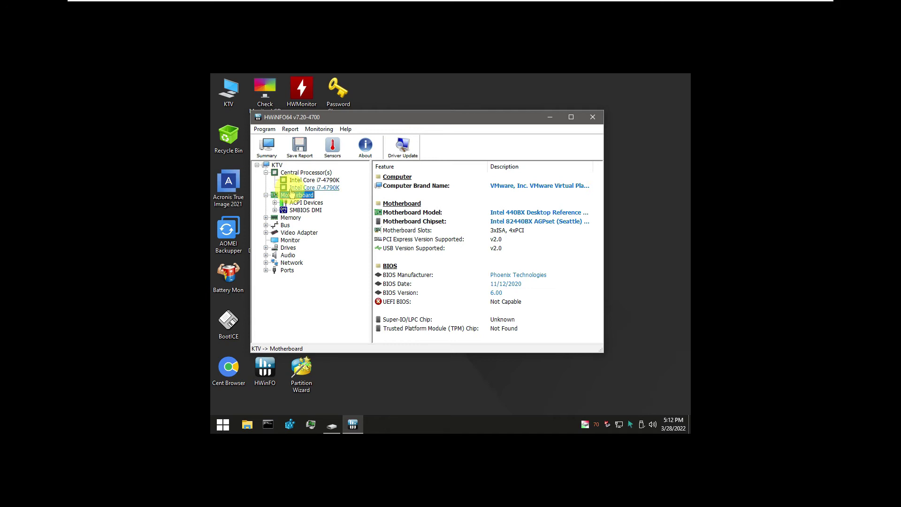
click(283, 218)
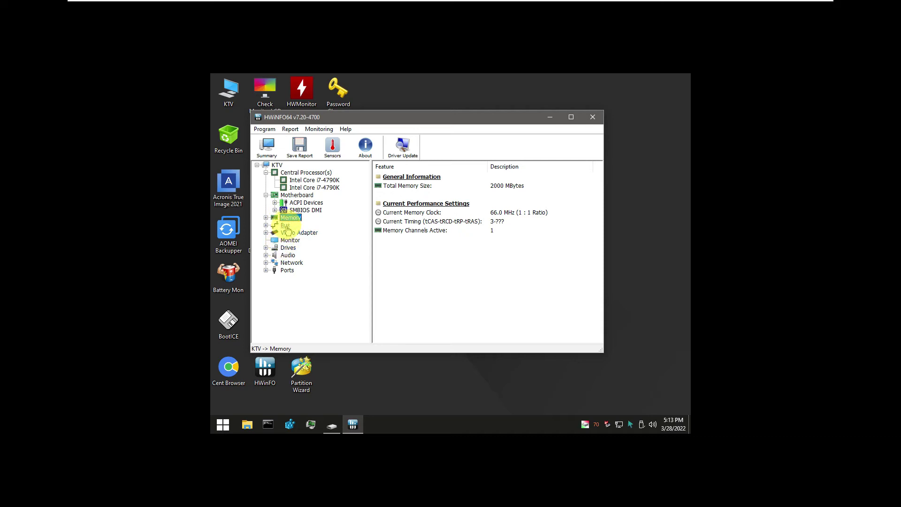
click(289, 234)
click(266, 233)
click(277, 247)
click(265, 255)
click(277, 256)
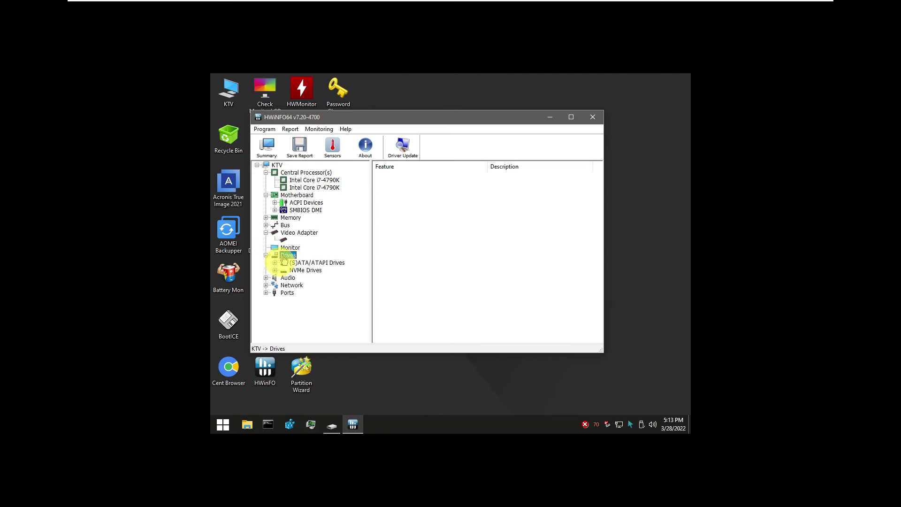
click(265, 278)
click(289, 292)
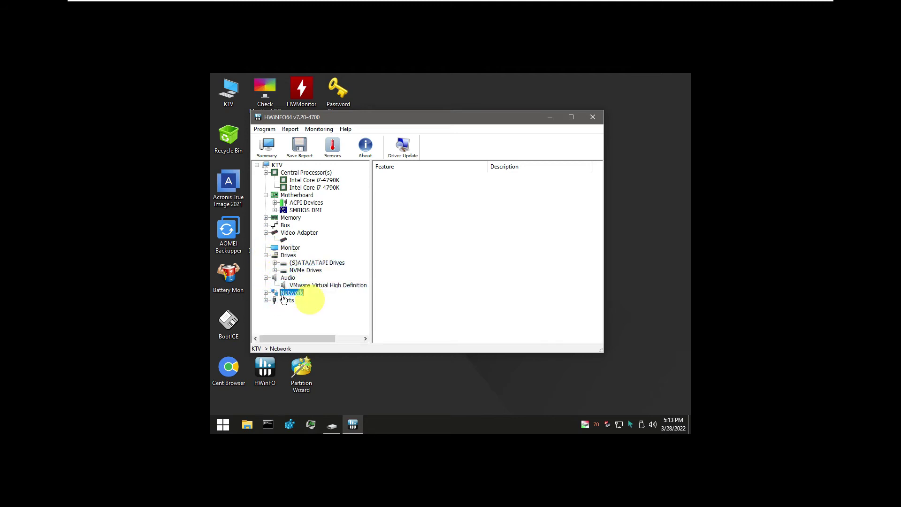
click(593, 118)
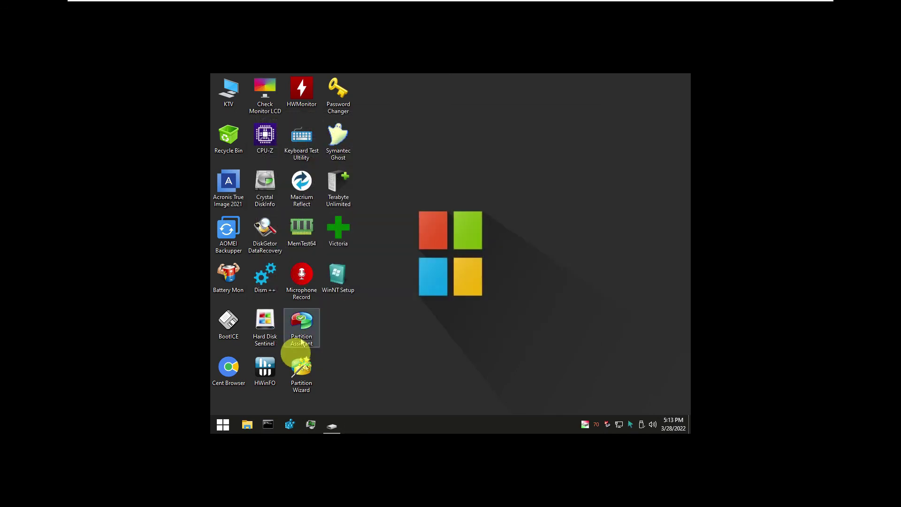
Open HWMonitor, examine the processor voltage and utilization and NVMe disk sensor readings, and close it.
right_click(299, 92)
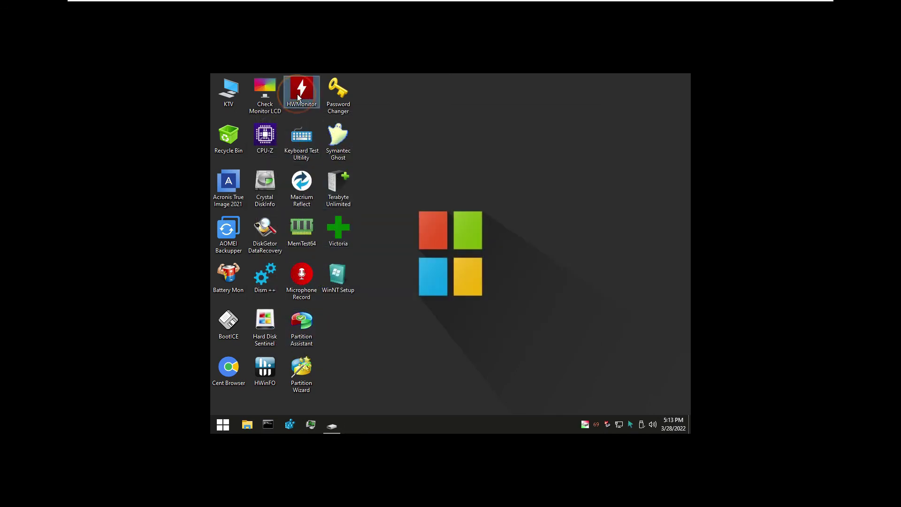
click(314, 103)
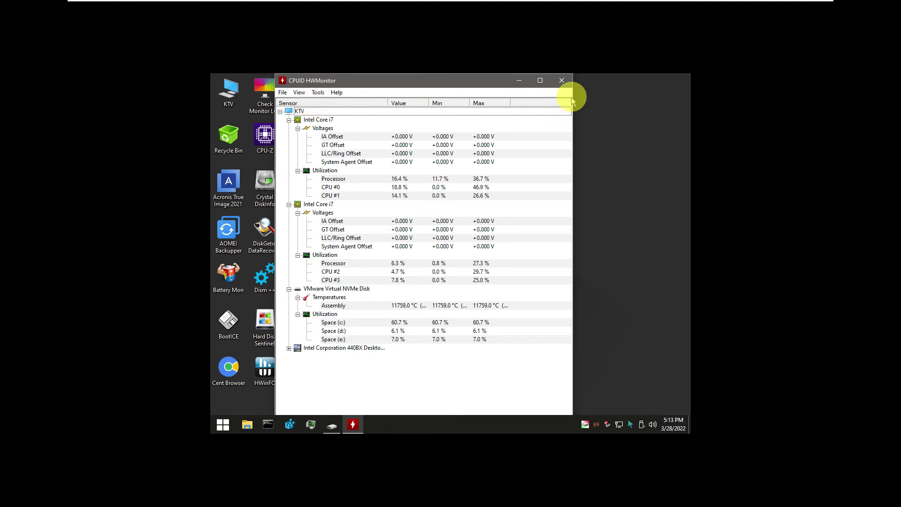
click(571, 85)
Open Keyboard Test Utility and view its DP-72 and SL-91 keyboard layouts.
right_click(299, 145)
click(311, 151)
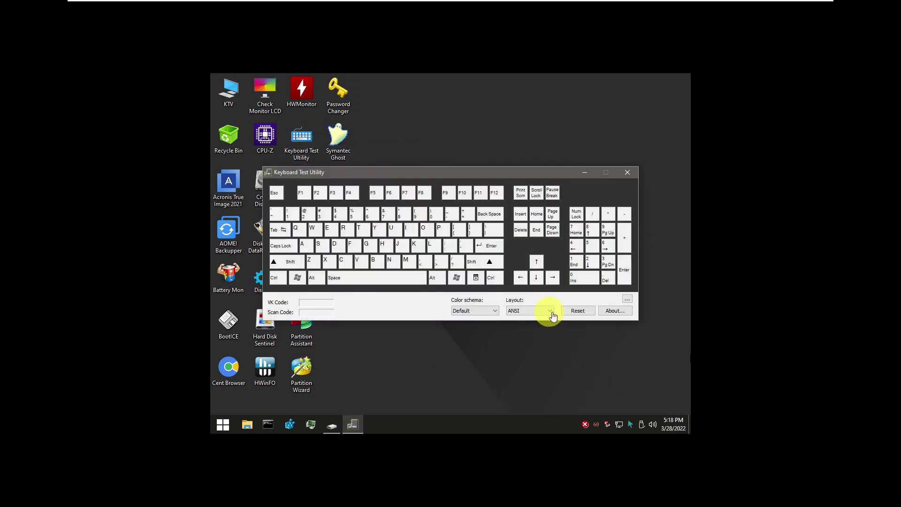
click(551, 311)
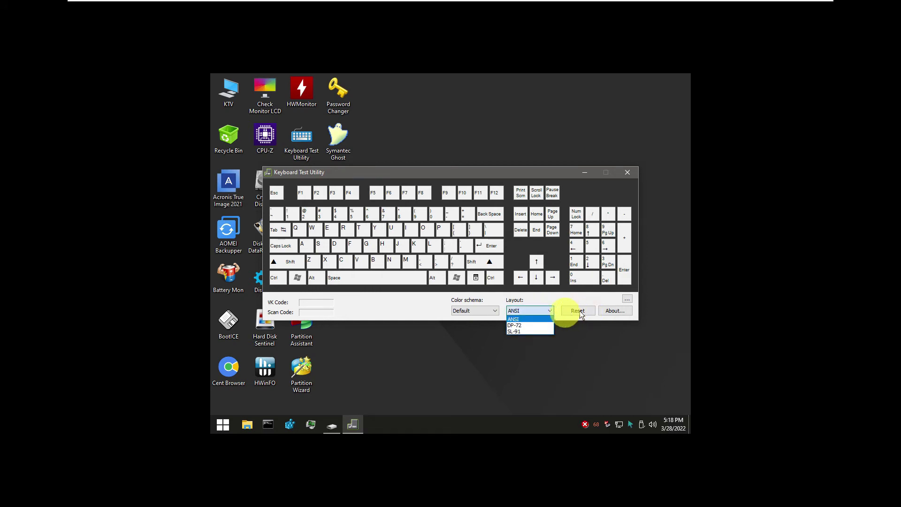
click(533, 326)
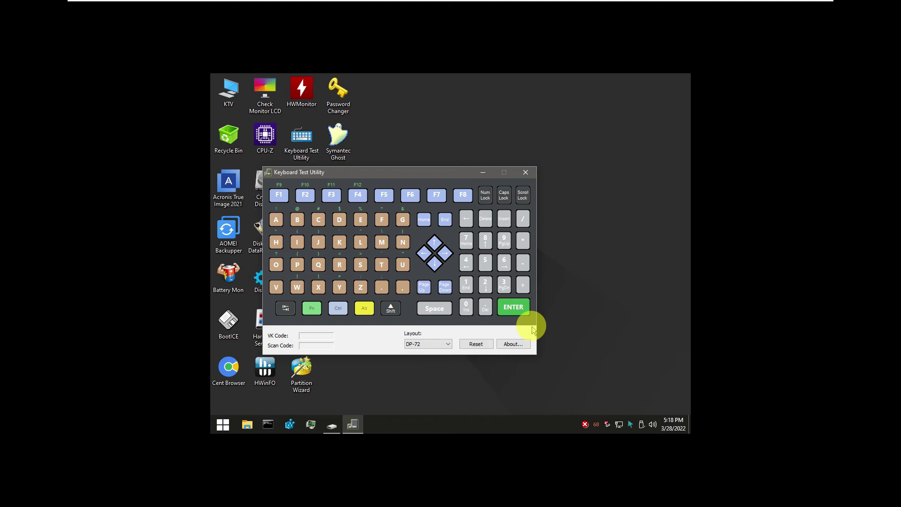
click(446, 344)
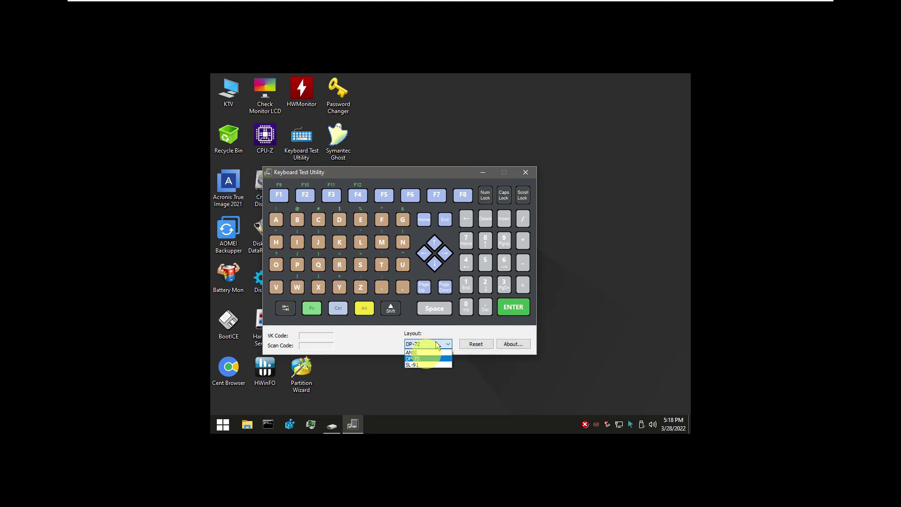
click(420, 367)
Test the X, C and Z keys on the SL-91 layout.
click(440, 391)
key(x)
key(c)
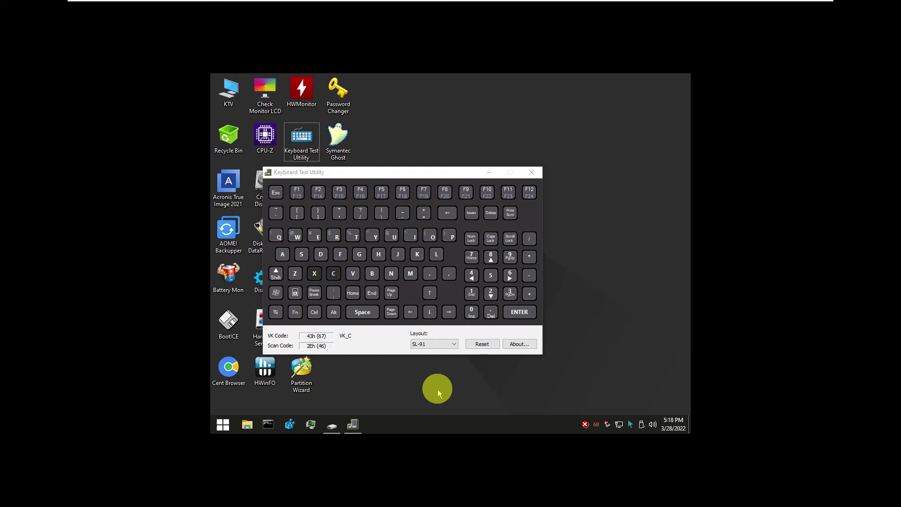
key(z)
key(z)
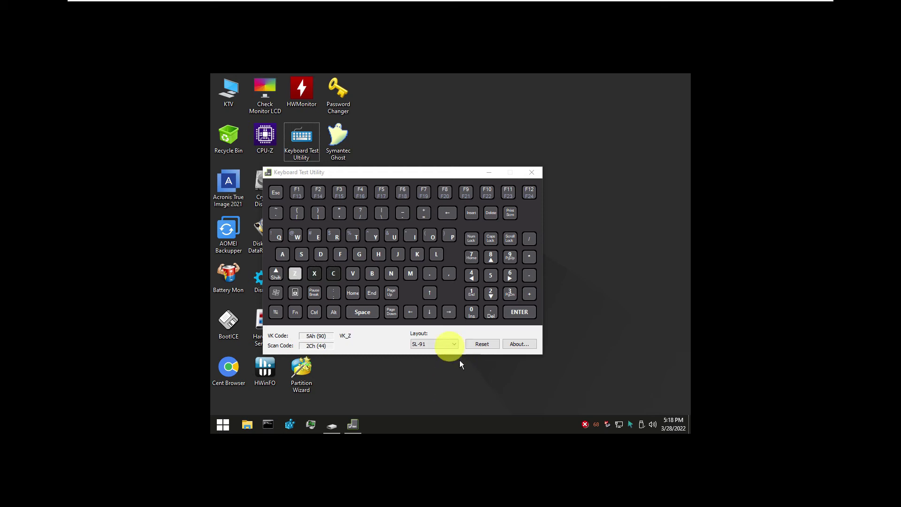
Switch the keyboard layout back to ANSI, test the Z, X, C, V, B, F and Shift keys, and close the utility.
click(450, 346)
click(437, 354)
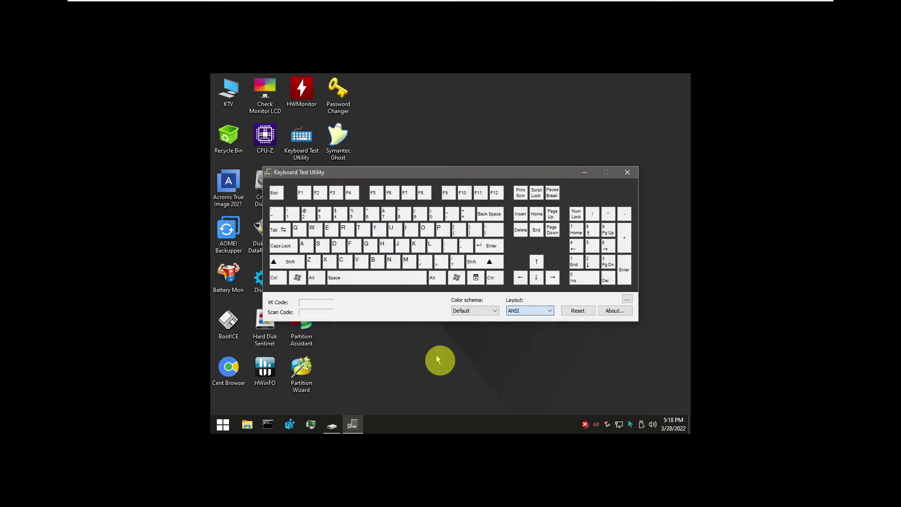
key(z)
key(c)
key(v)
key(b)
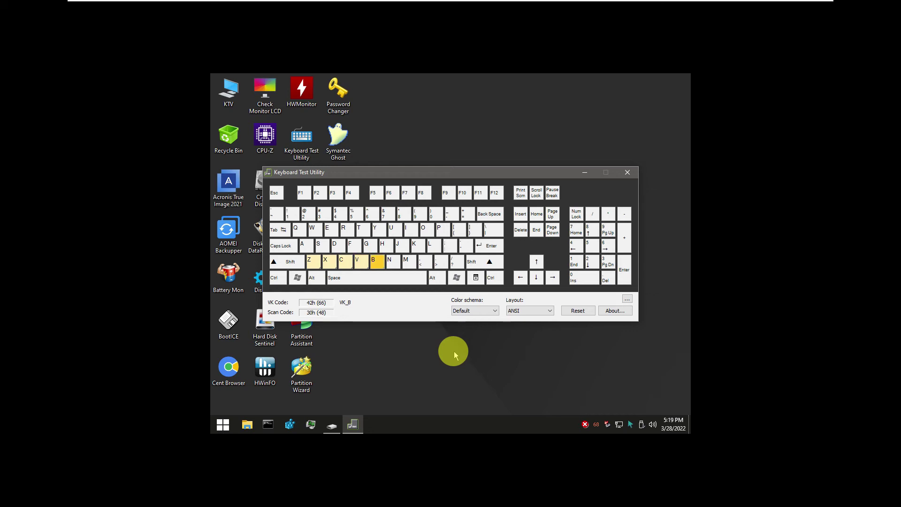
key(c)
key(shift+f)
key(shift+f)
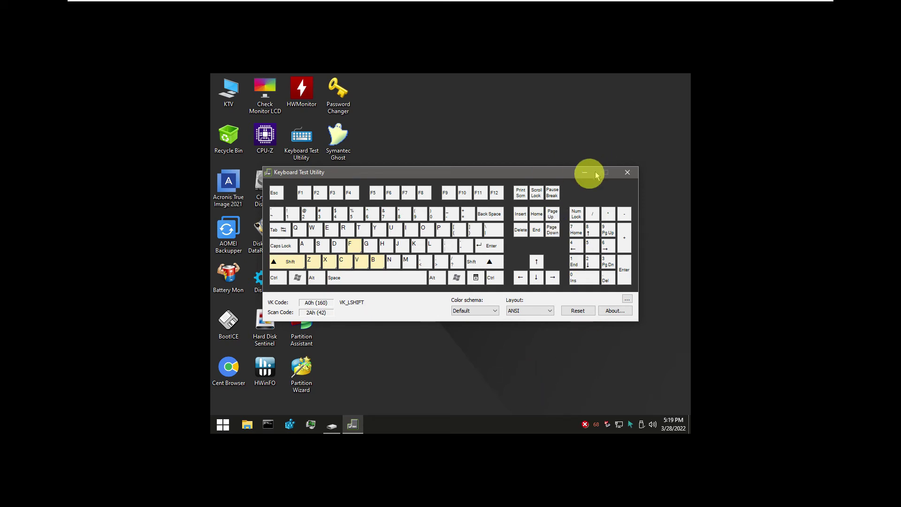
click(627, 173)
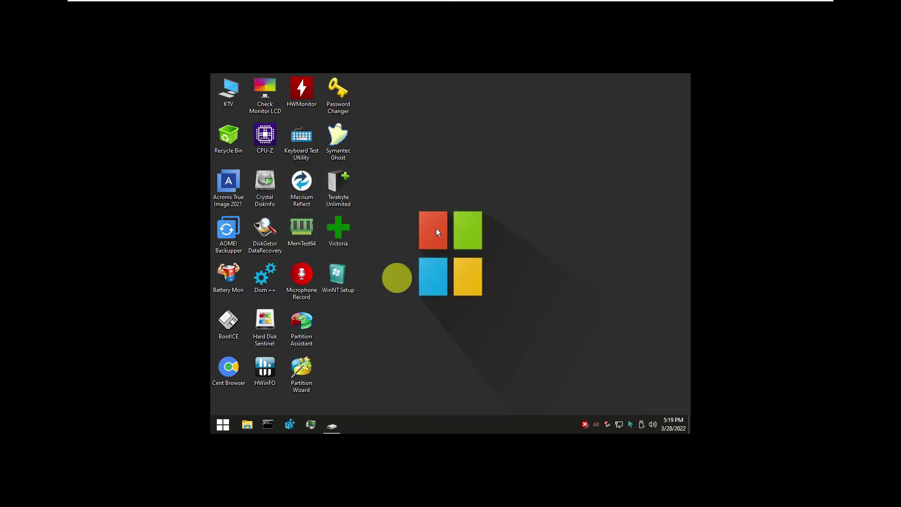
Open Macrium Reflect and accept US as the keyboard language and layout.
right_click(307, 183)
click(455, 197)
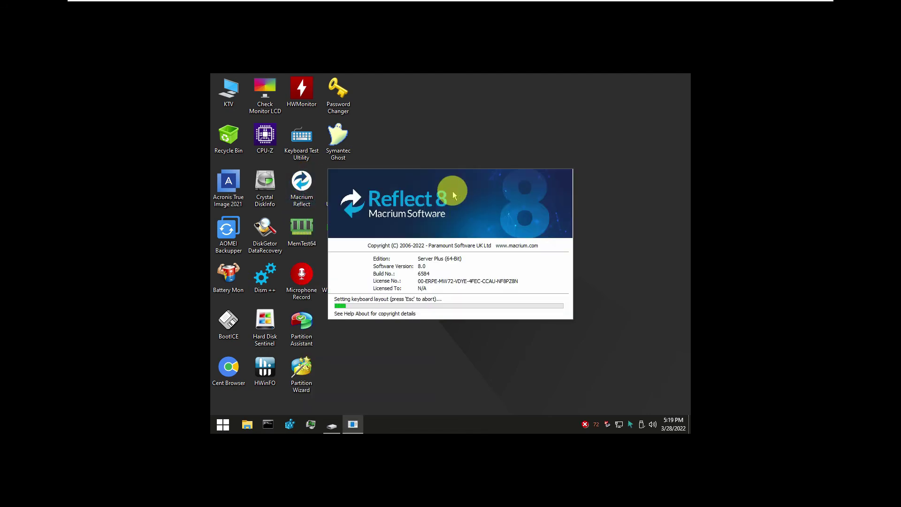
click(437, 250)
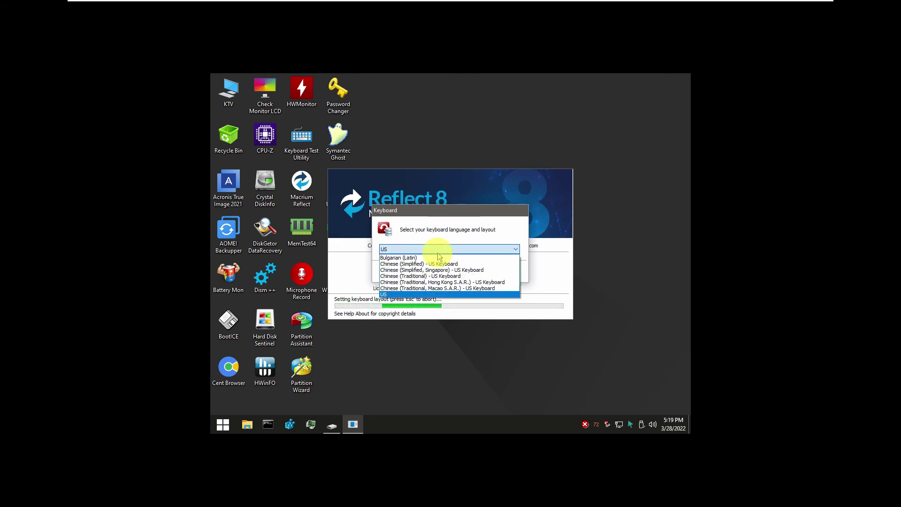
click(437, 250)
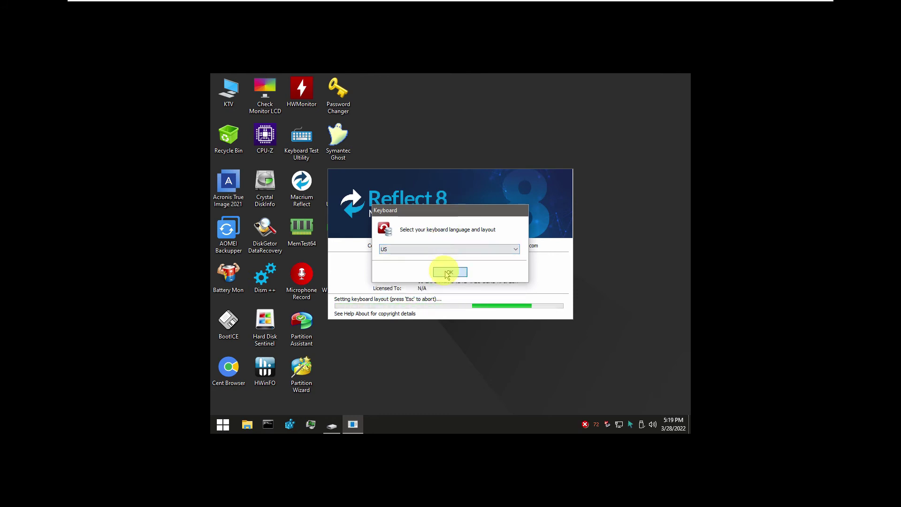
click(446, 270)
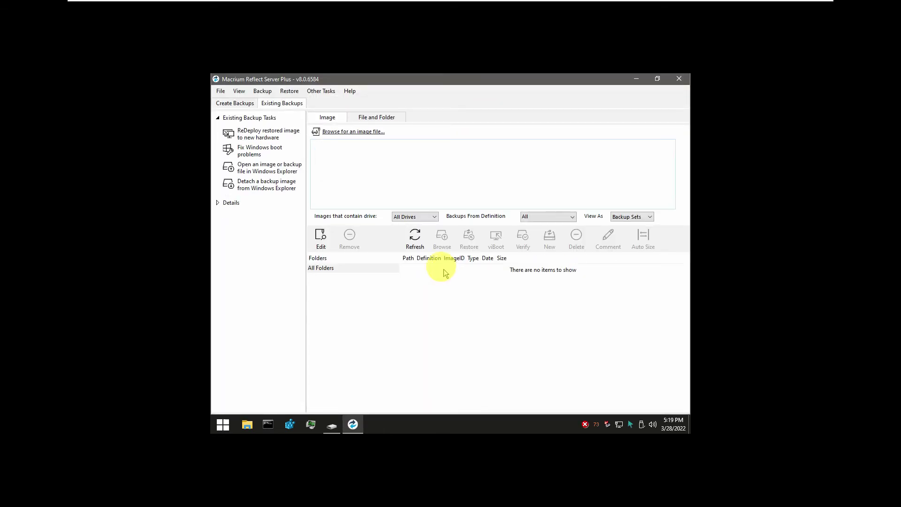
Try to start ReDeploy to new hardware, and view the Fix Boot Problems wizard's list of installed Windows systems before cancelling it.
click(266, 135)
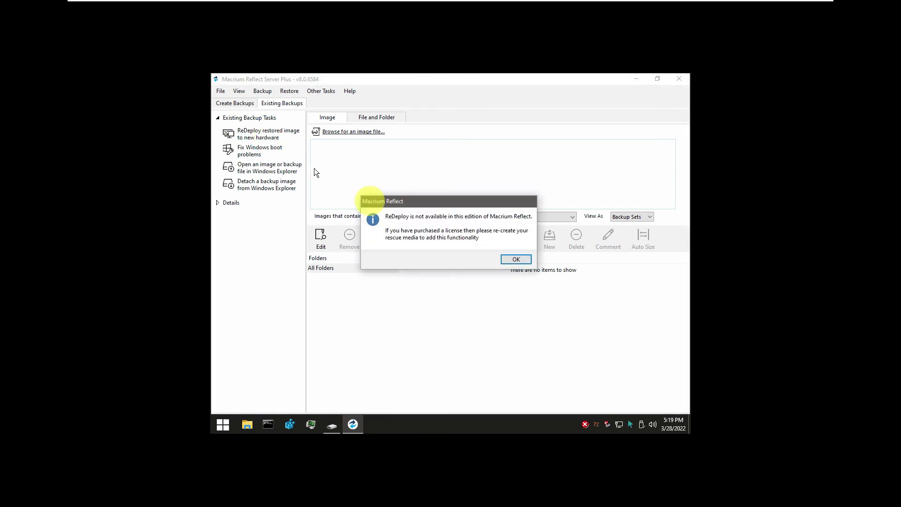
click(516, 260)
click(259, 149)
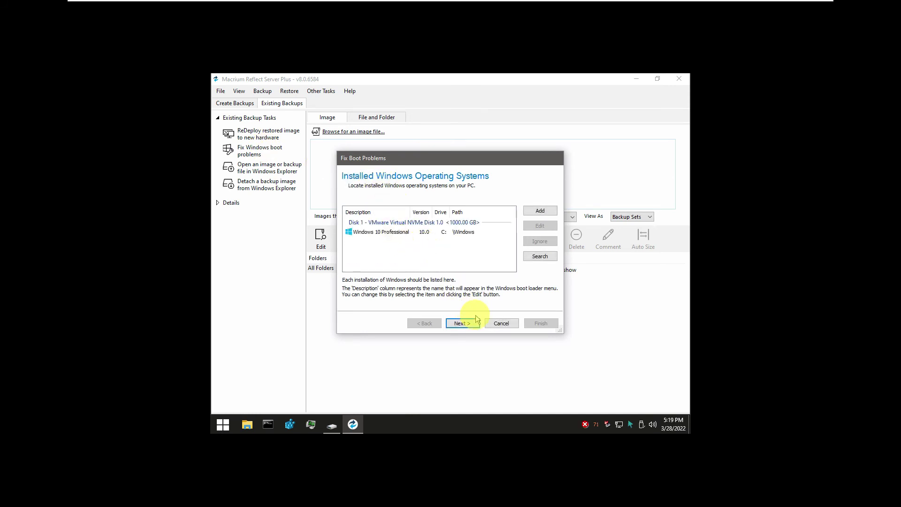
click(499, 324)
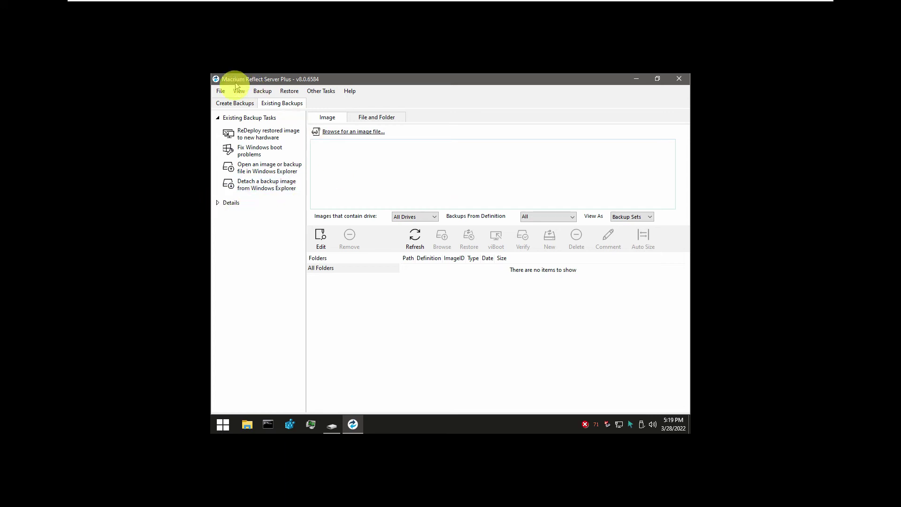
Examine the Backup, Restore and Other Tasks commands in Macrium Reflect, and close the program.
click(262, 92)
click(263, 92)
click(265, 92)
mouse_move(288, 94)
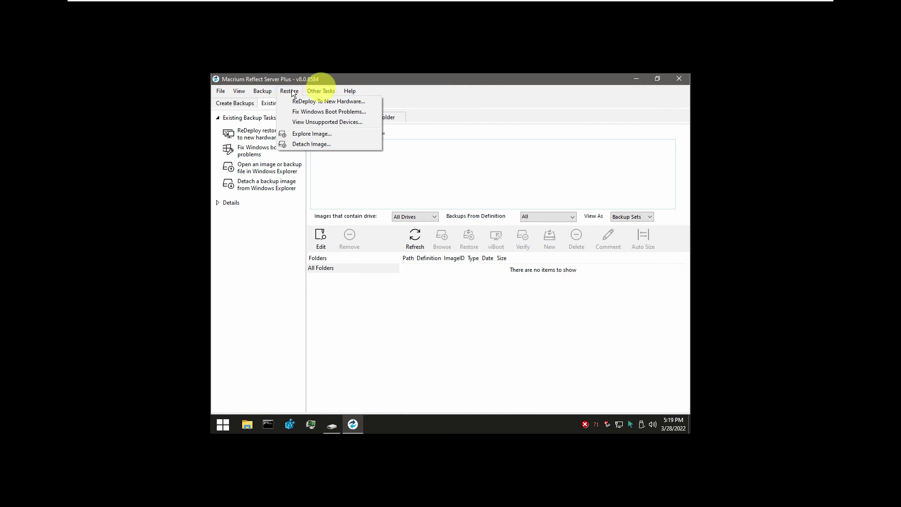
mouse_move(322, 93)
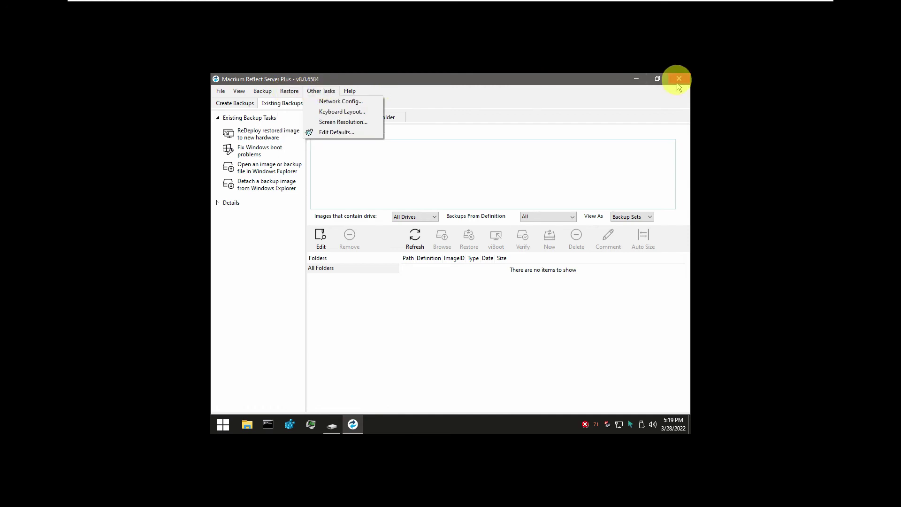
click(679, 78)
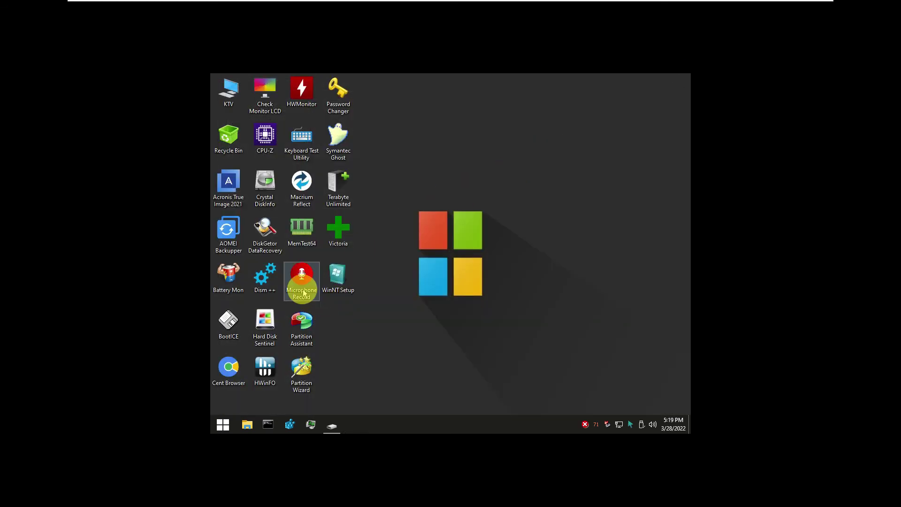
Open MemTest64, run the memory test at Maximum with 4 CPU threads for about 30 seconds, stop it, and close the program.
right_click(299, 233)
click(322, 198)
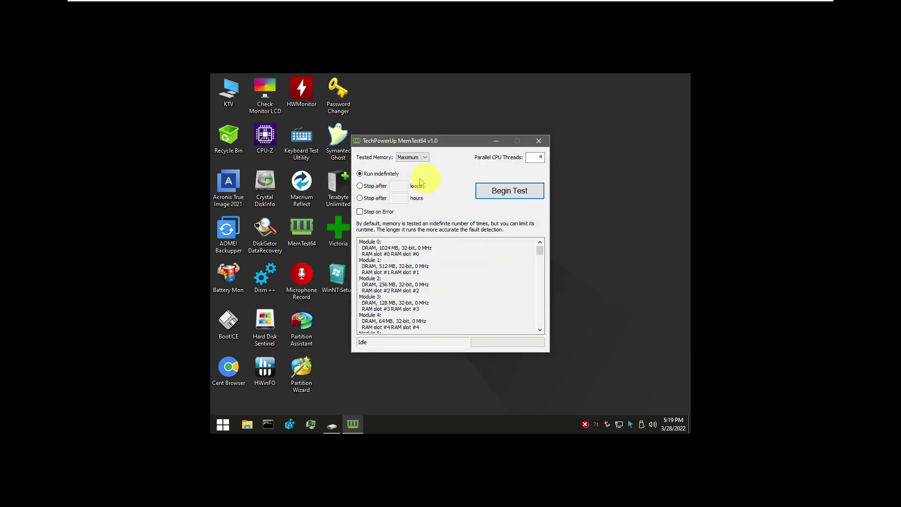
click(511, 190)
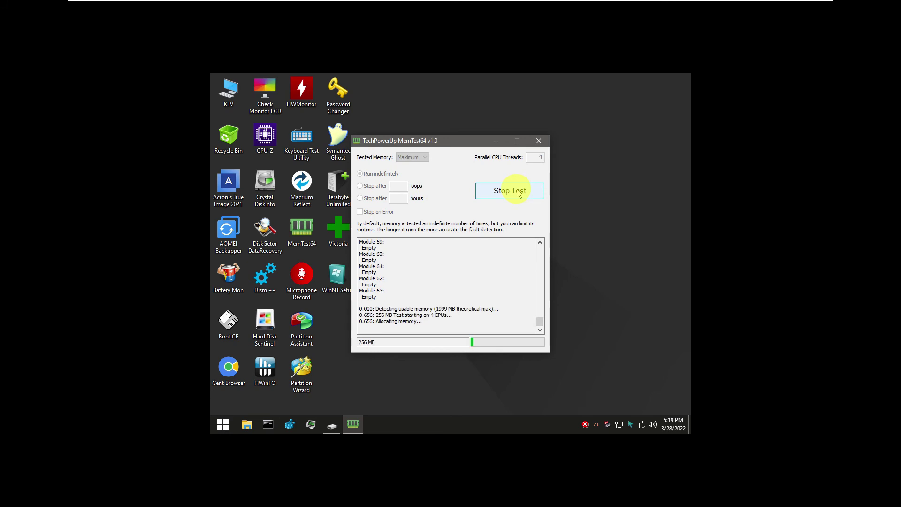
click(519, 195)
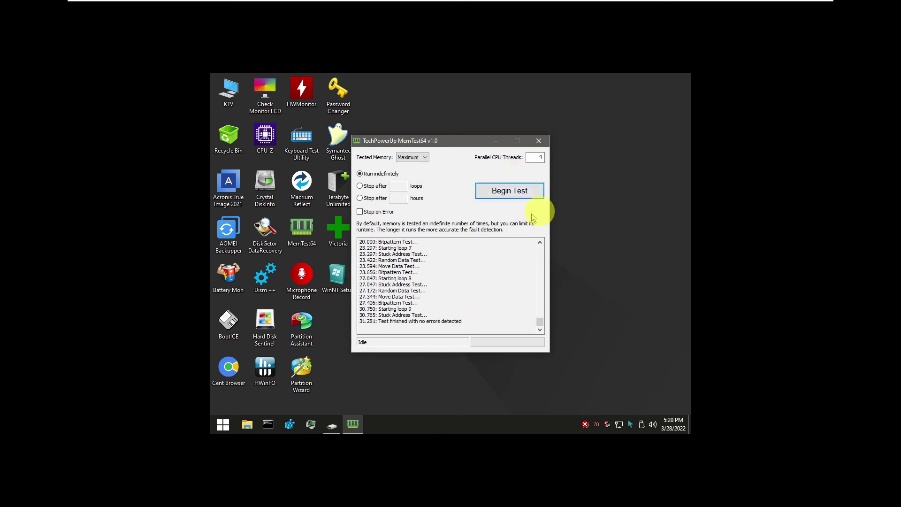
click(538, 142)
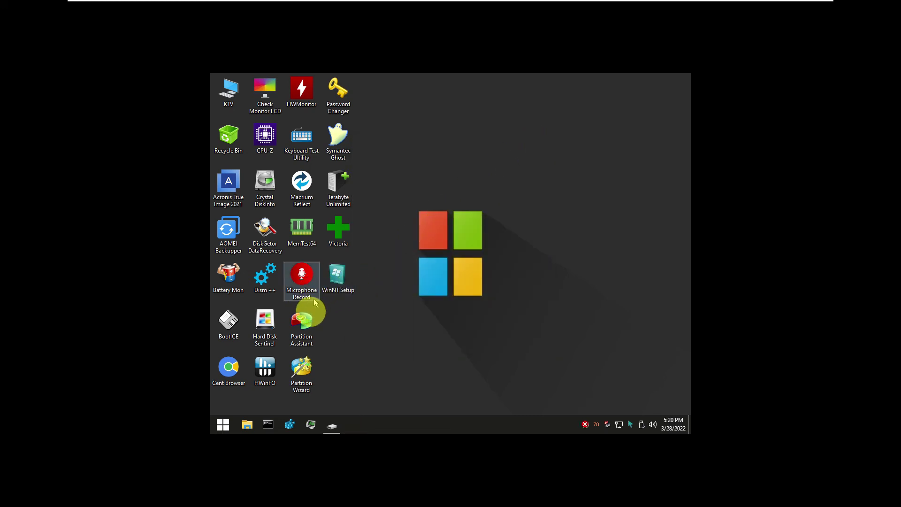
Open the Microphone Record tool, test sound recording and playback at 11025 Hz mono, and close it.
right_click(303, 281)
click(331, 199)
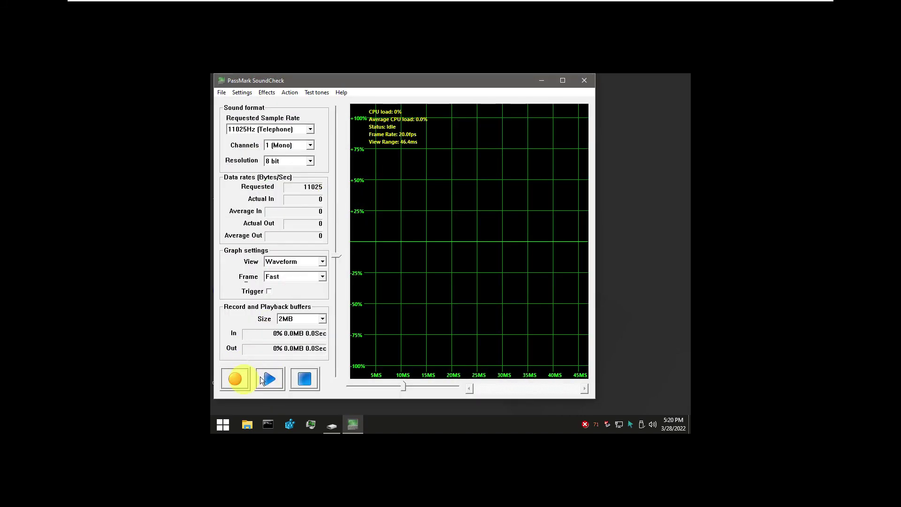
click(238, 379)
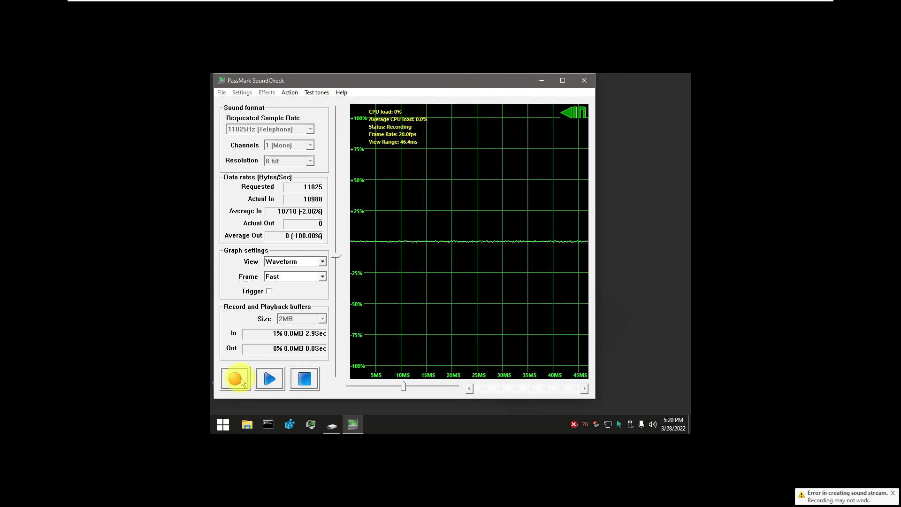
click(269, 379)
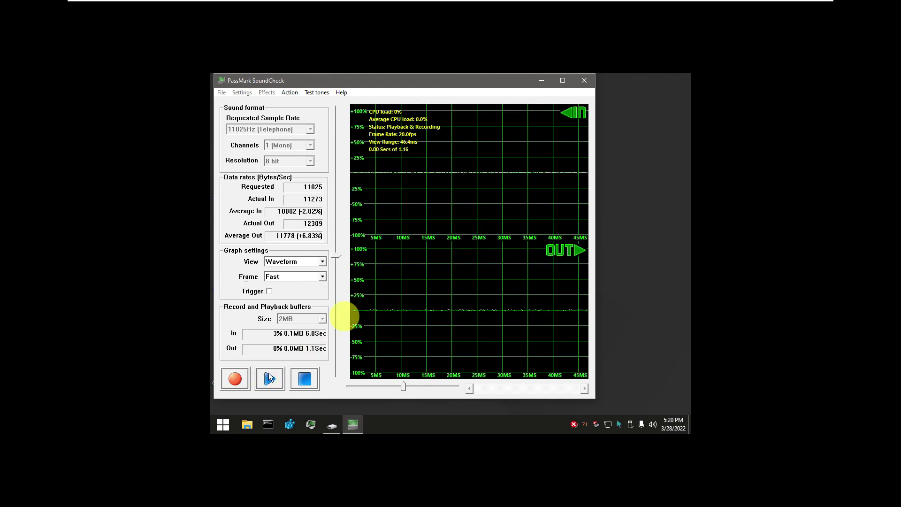
click(586, 84)
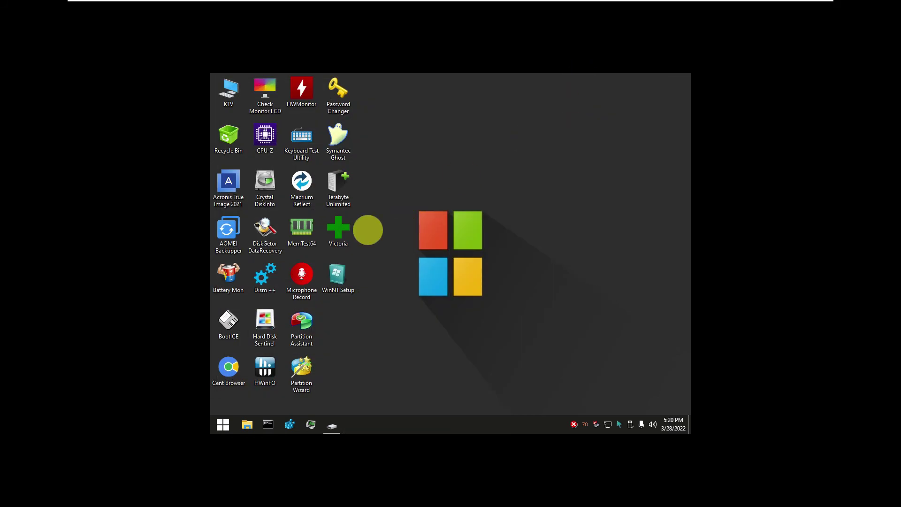
Open AOMEI Partition Assistant, view the first pages of Migrate OS to SSD and Partition Recovery Wizard, and close both wizards.
right_click(299, 328)
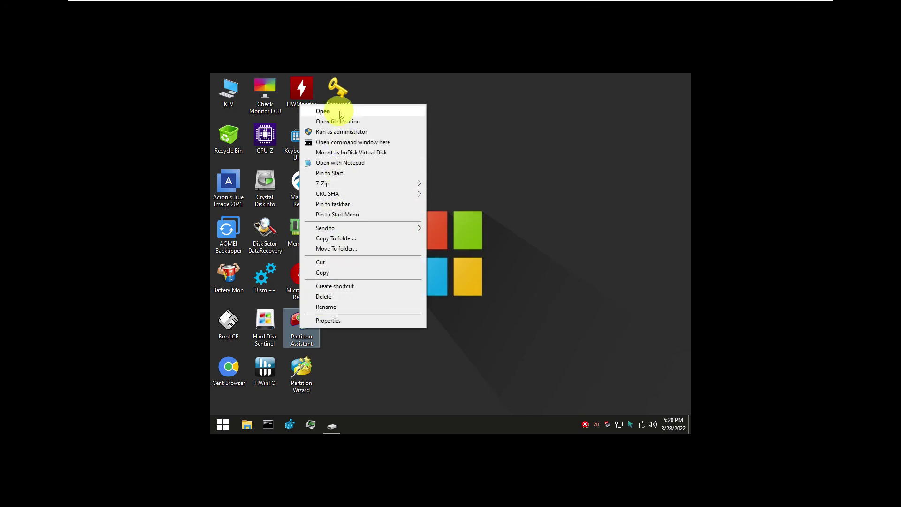
click(338, 91)
double_click(339, 112)
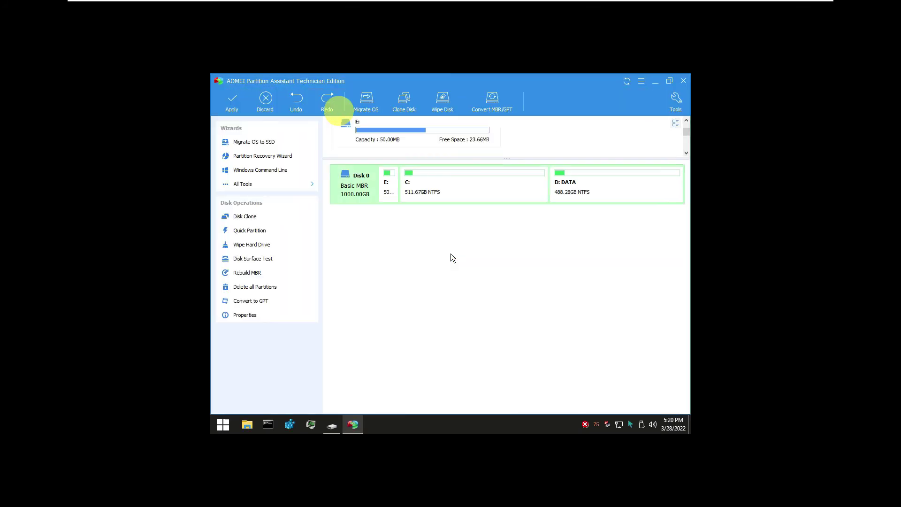
click(249, 144)
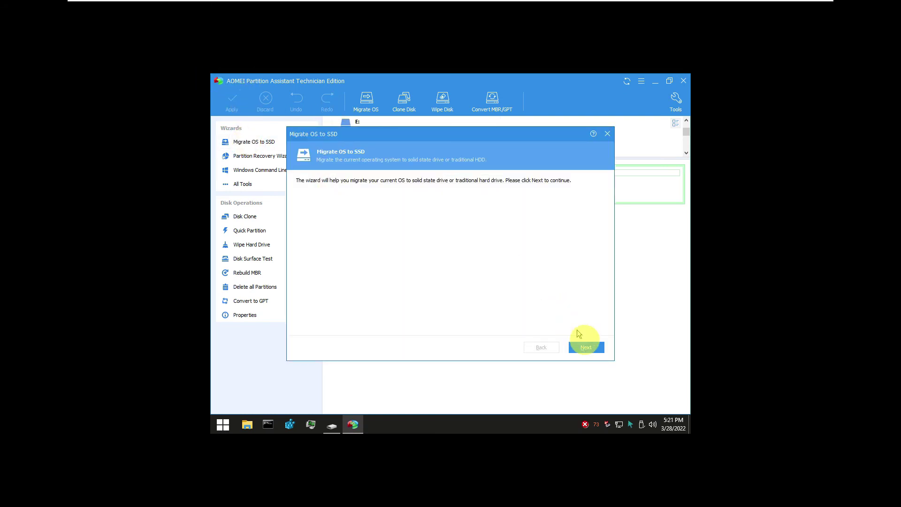
click(608, 135)
click(277, 156)
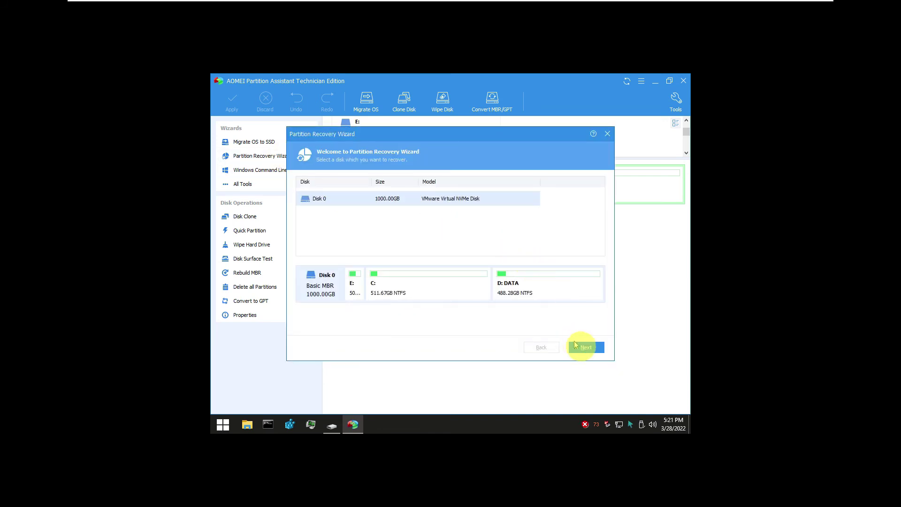
click(609, 134)
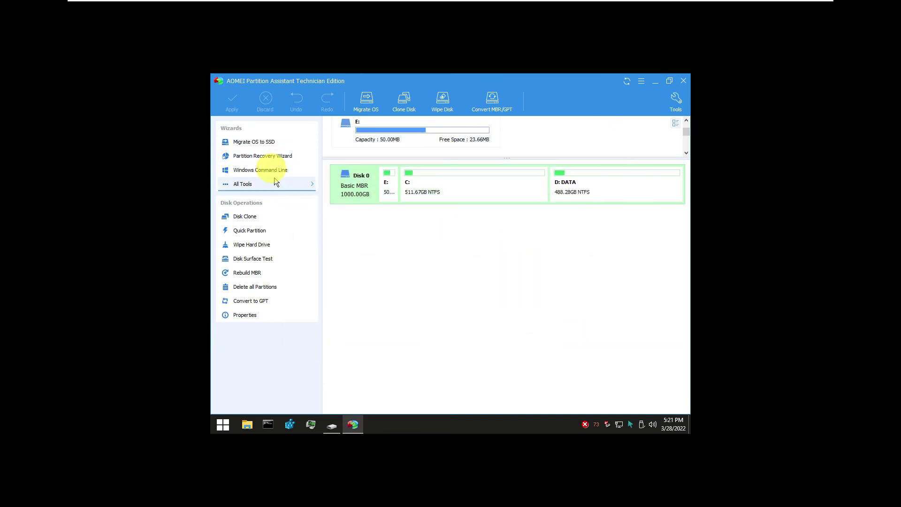
View the list of all tools in AOMEI Partition Assistant, and close the program.
click(313, 186)
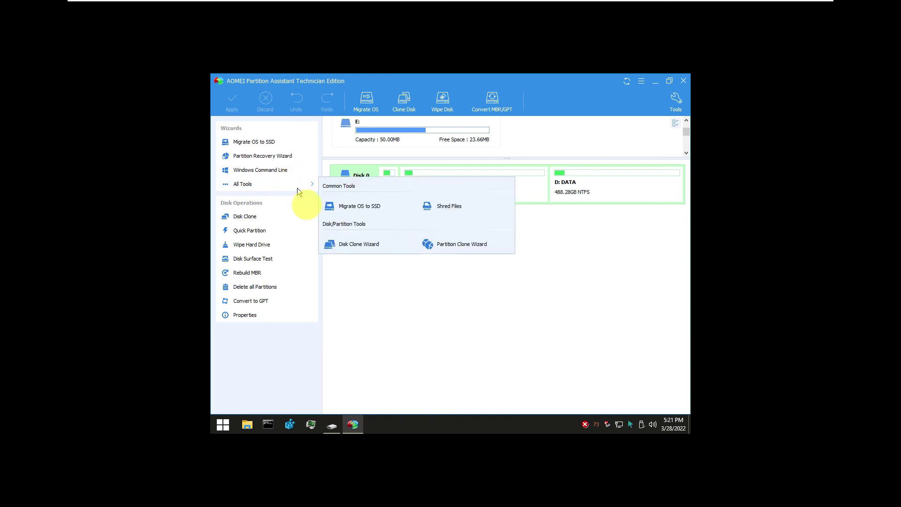
click(353, 304)
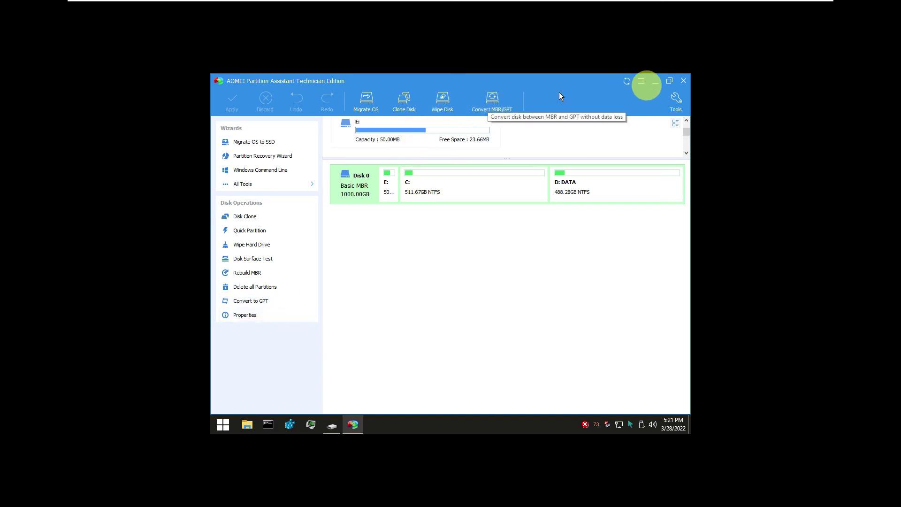
click(683, 81)
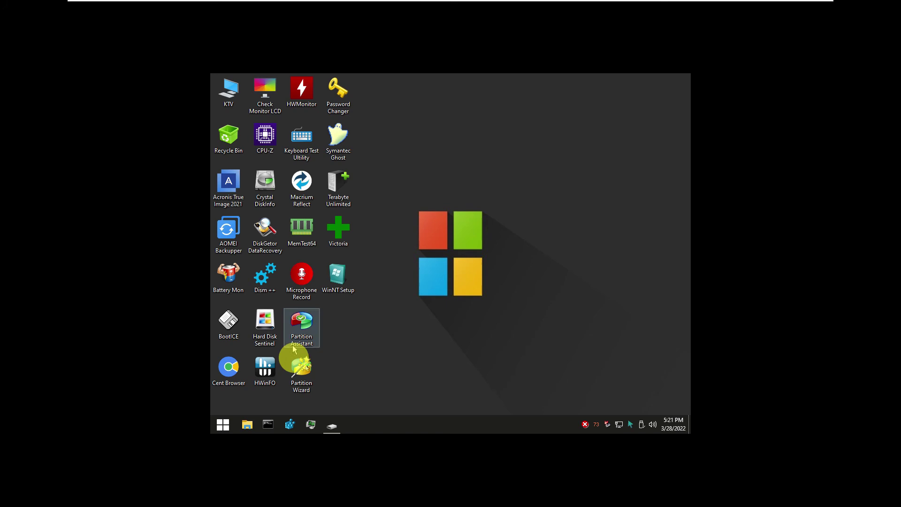
Open MiniTool Partition Wizard, view the first pages of the Migrate OS to SSD/HD and Copy Partition wizards, and cancel both.
right_click(301, 365)
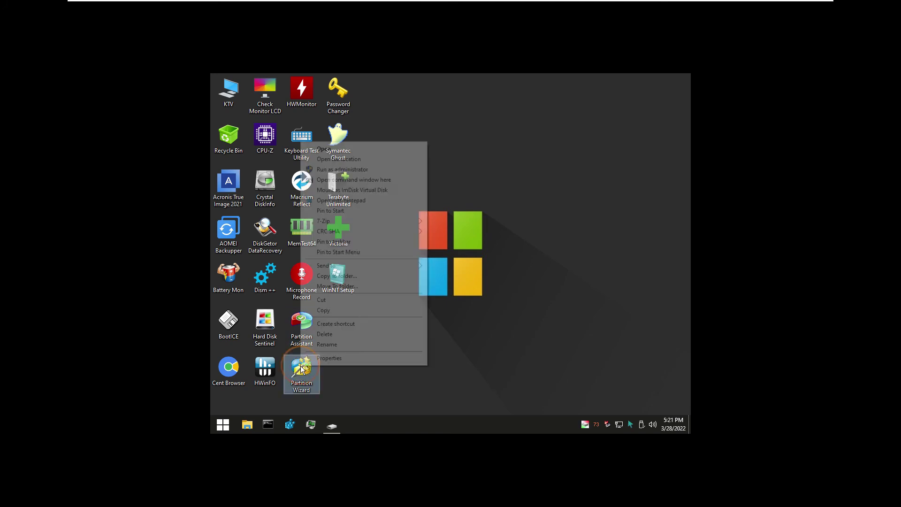
click(347, 149)
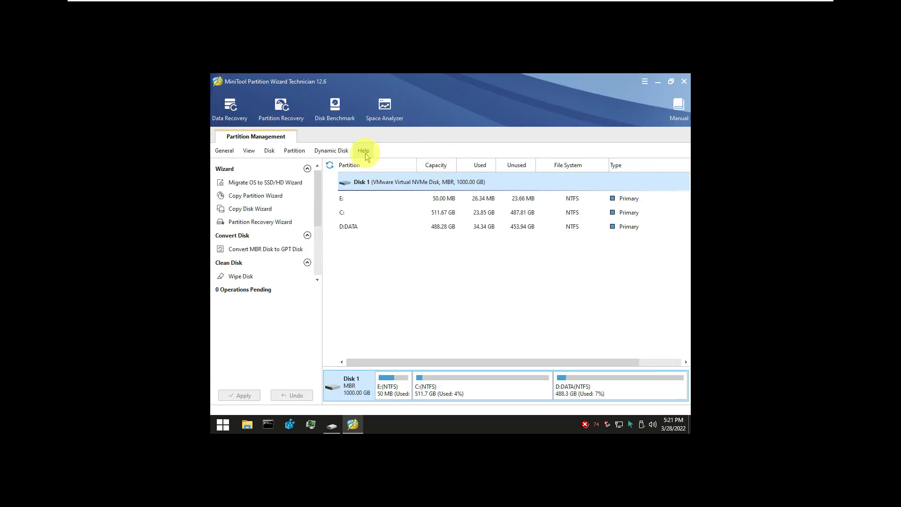
click(284, 184)
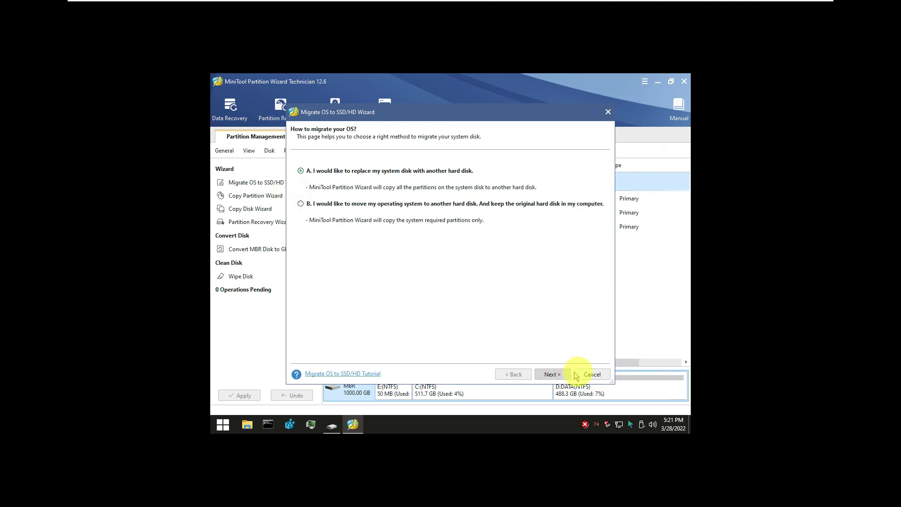
click(589, 374)
click(263, 196)
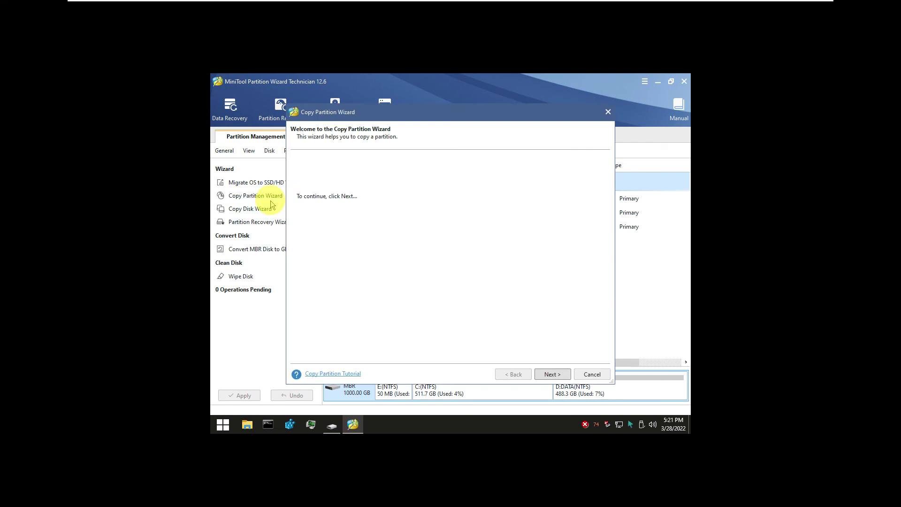
click(607, 372)
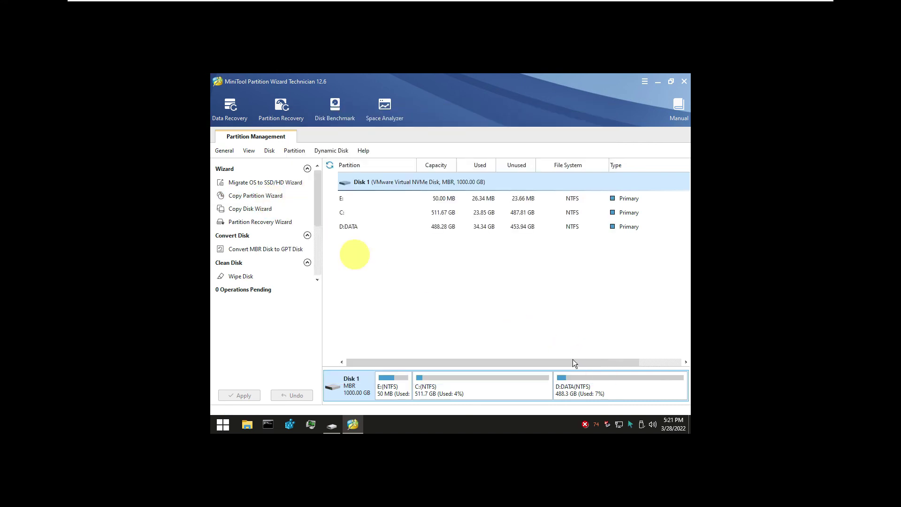
View the welcome page of the Partition Recovery wizard, cancel it, and quit MiniTool Partition Wizard.
click(280, 107)
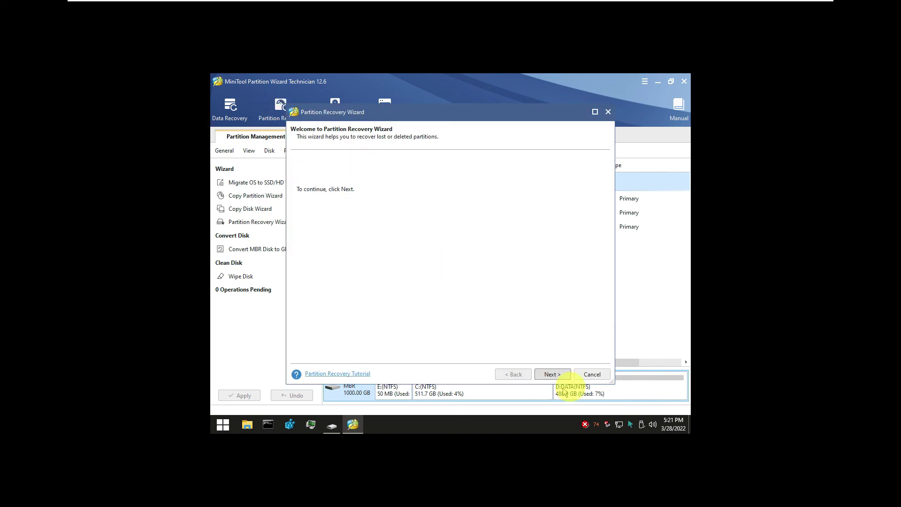
click(587, 373)
click(434, 267)
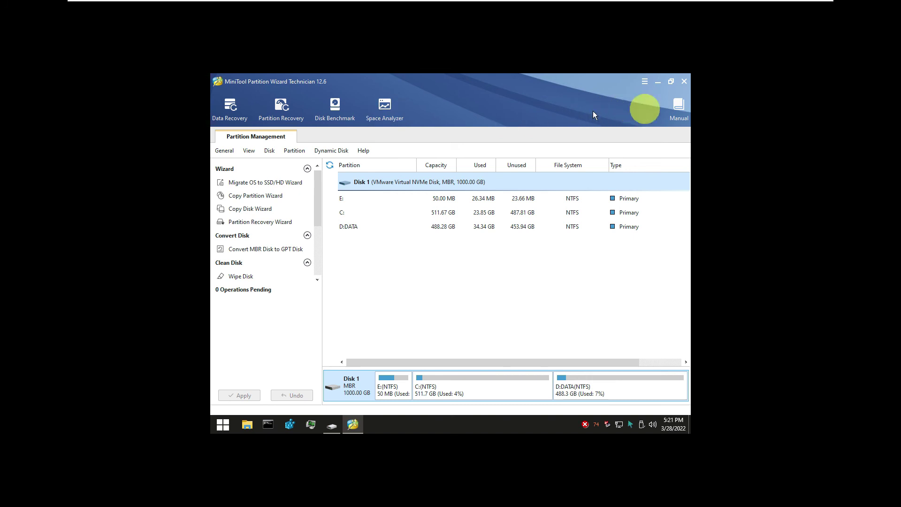
click(685, 84)
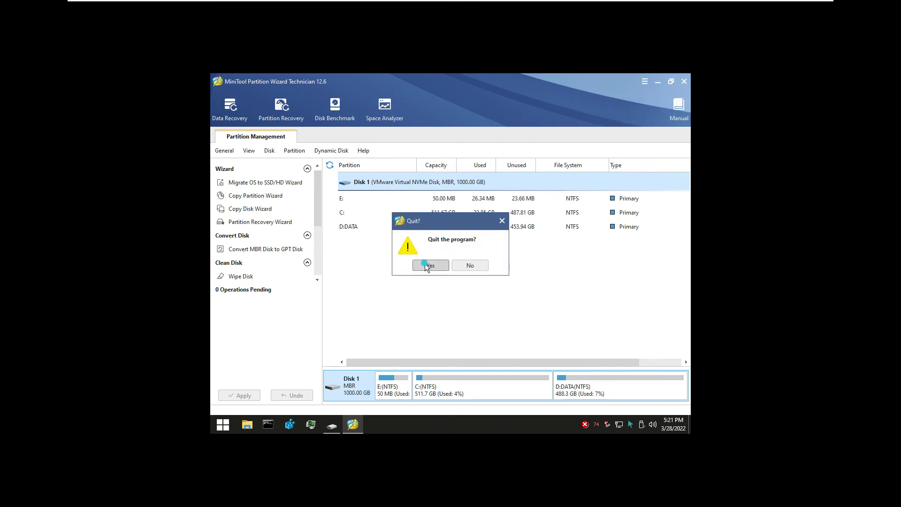
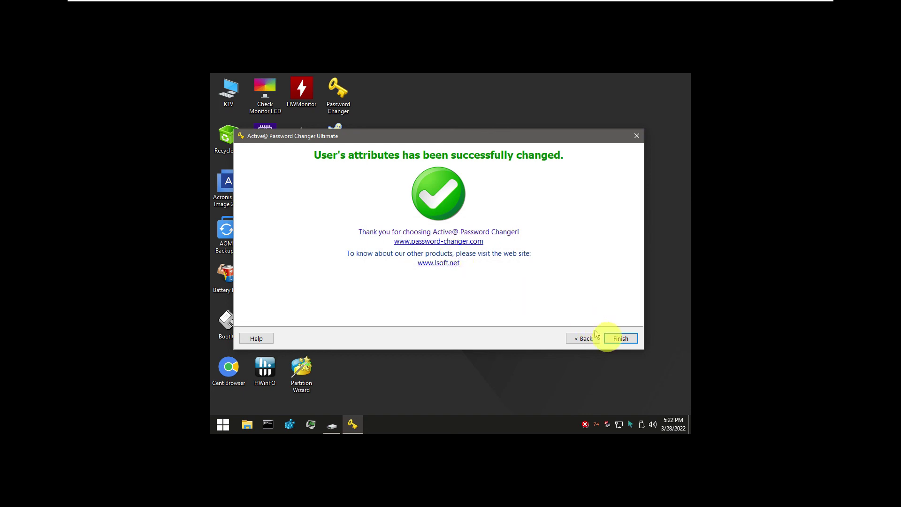
Finish the Active@ Password Changer wizard, and open Symantec Ghost to view its main menu before quitting it.
click(620, 338)
right_click(345, 139)
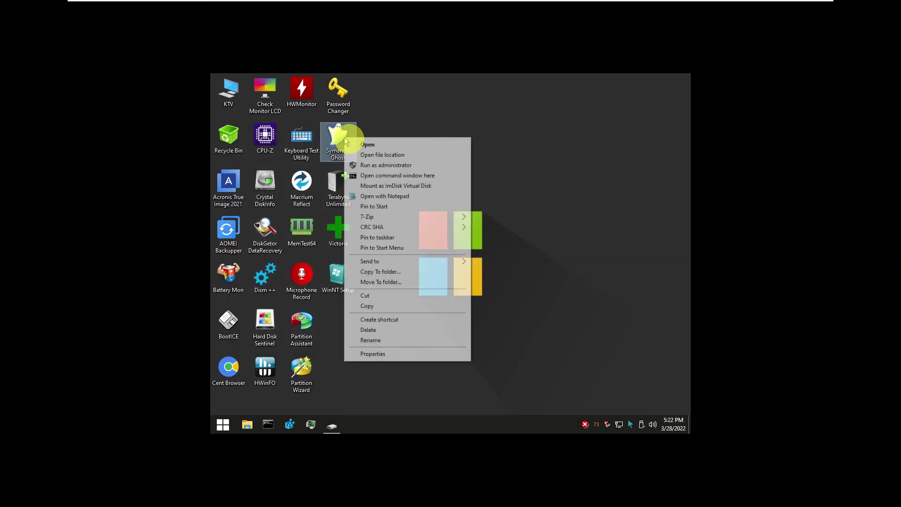
click(358, 146)
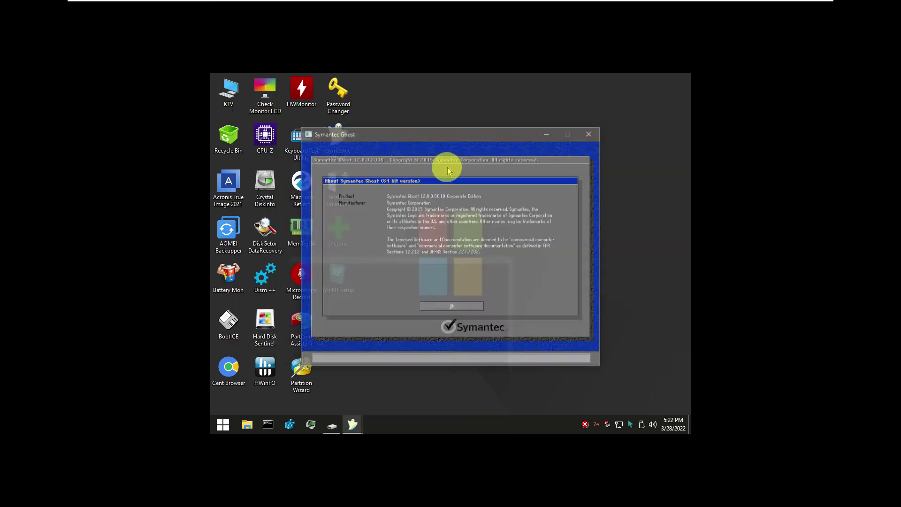
click(472, 308)
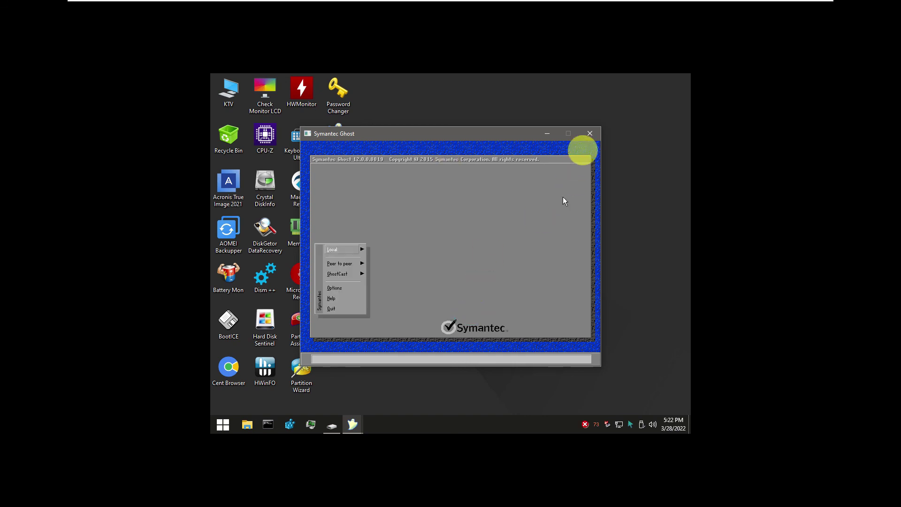
click(590, 133)
click(412, 241)
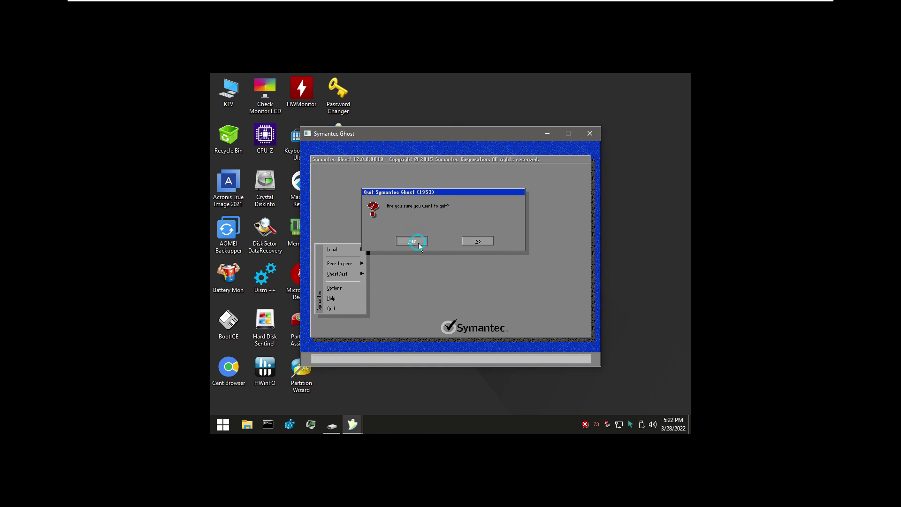
Open TeraByte Unlimited's Image for Windows, view its backup, restore, validate and copy operations, and close the program.
right_click(360, 191)
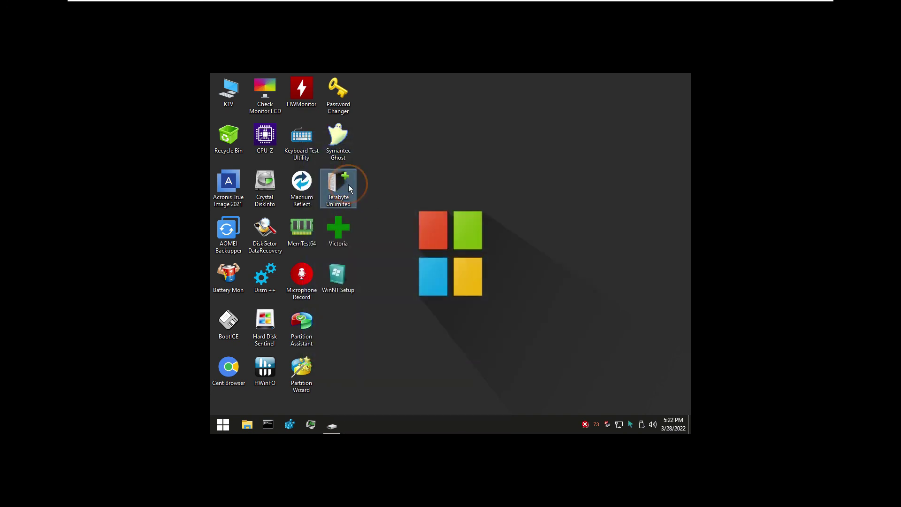
click(362, 192)
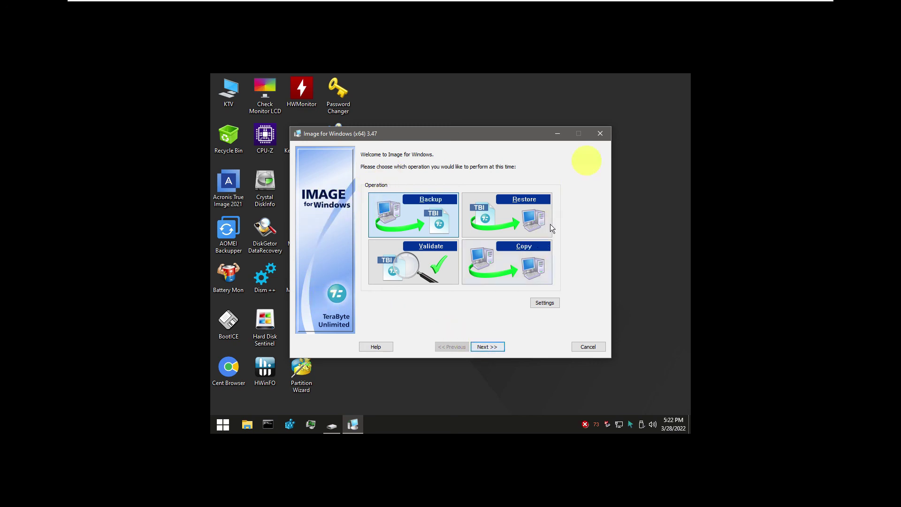
click(601, 134)
Try to open the Victoria disk tool, and dismiss its message.
right_click(344, 226)
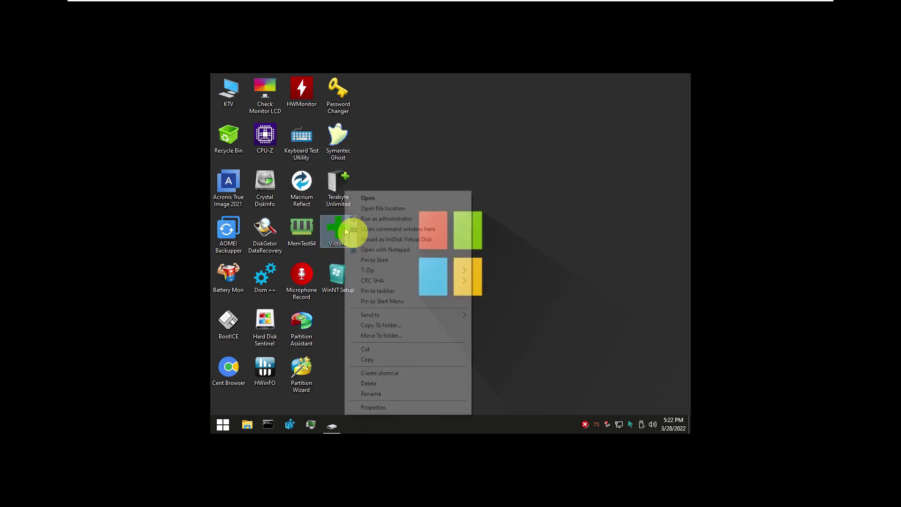
click(364, 218)
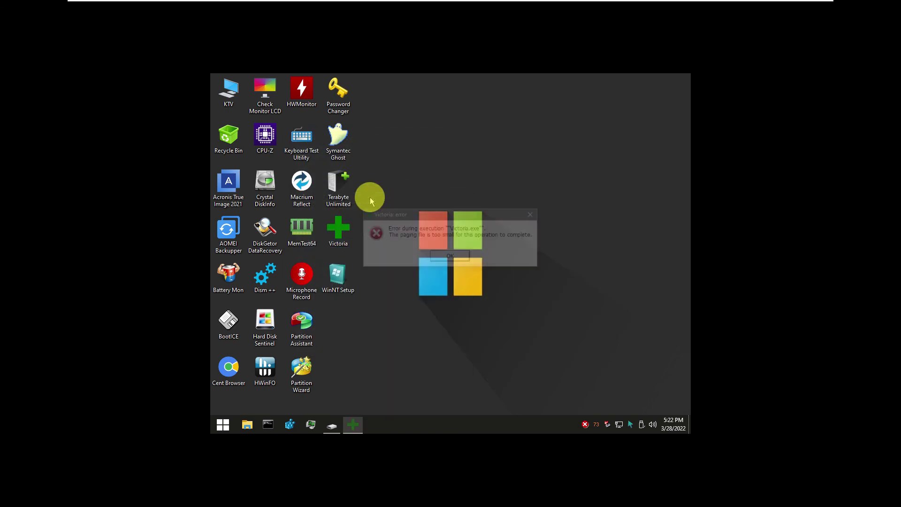
click(450, 256)
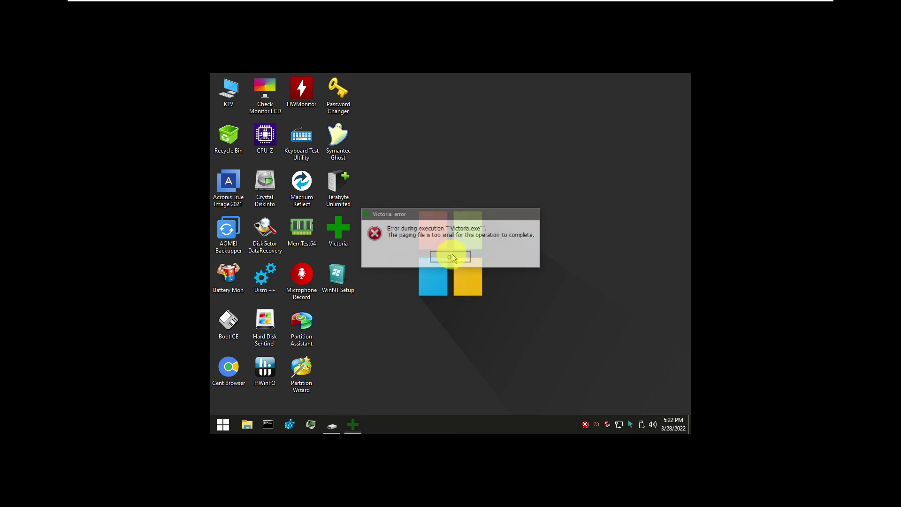
Open WinNT Setup, browse for the Windows Vista/7/8/10/11 installation files without choosing any, and close the program.
right_click(344, 278)
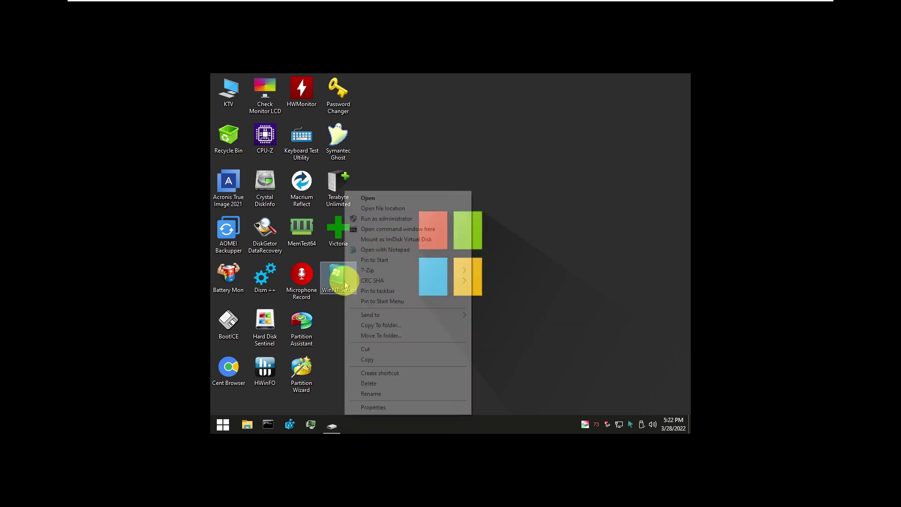
click(389, 196)
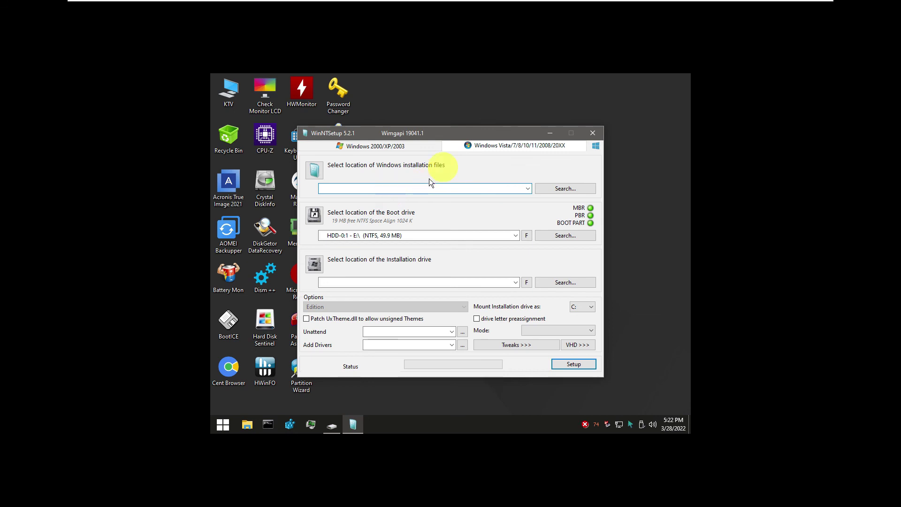
click(479, 148)
click(527, 188)
click(528, 191)
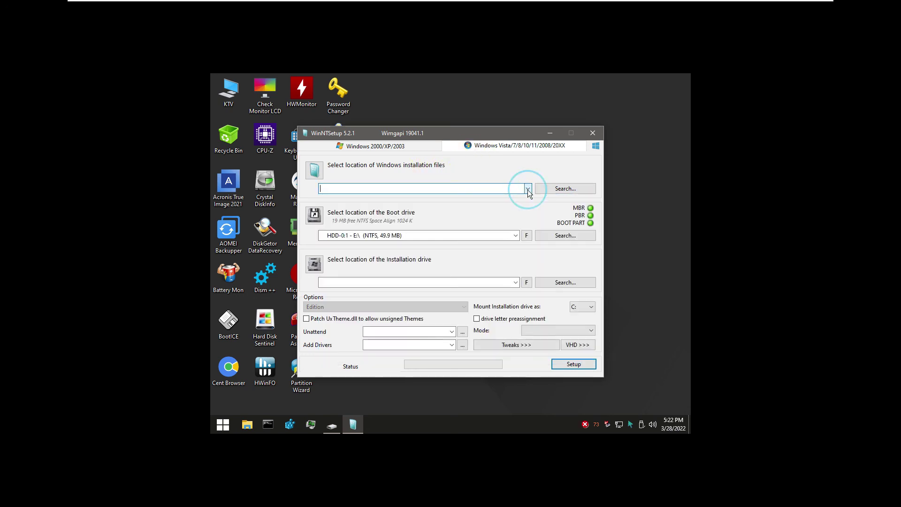
click(546, 188)
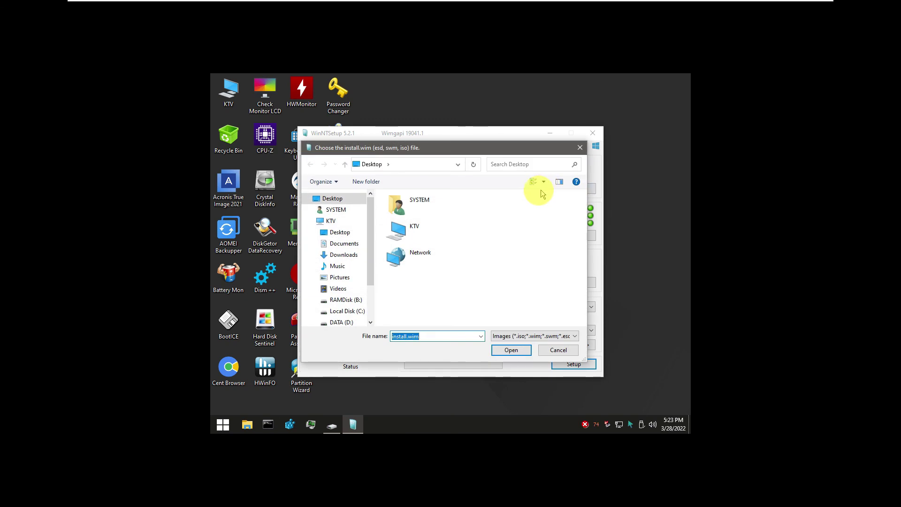
drag(372, 262, 373, 310)
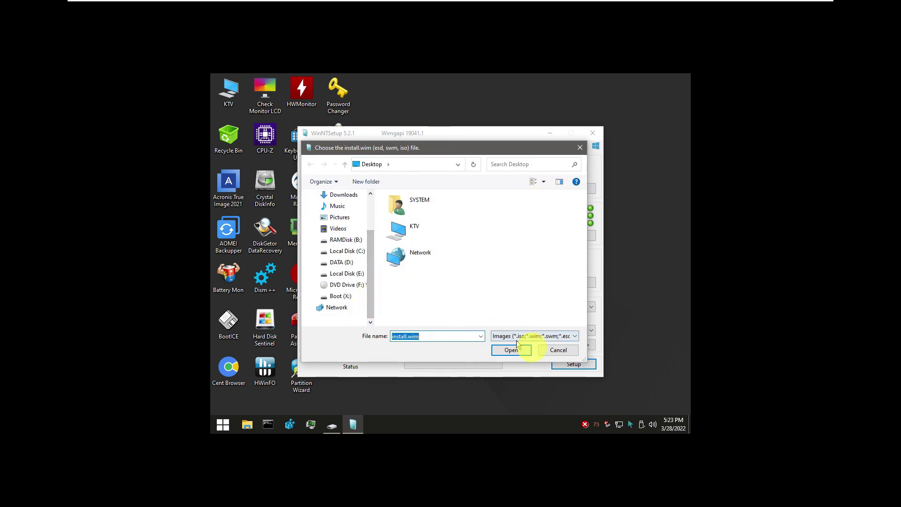
click(557, 351)
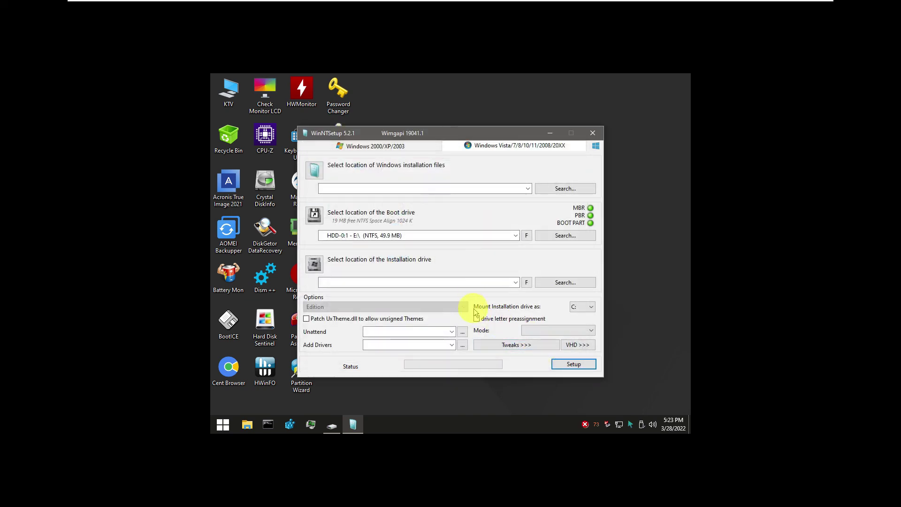
click(592, 135)
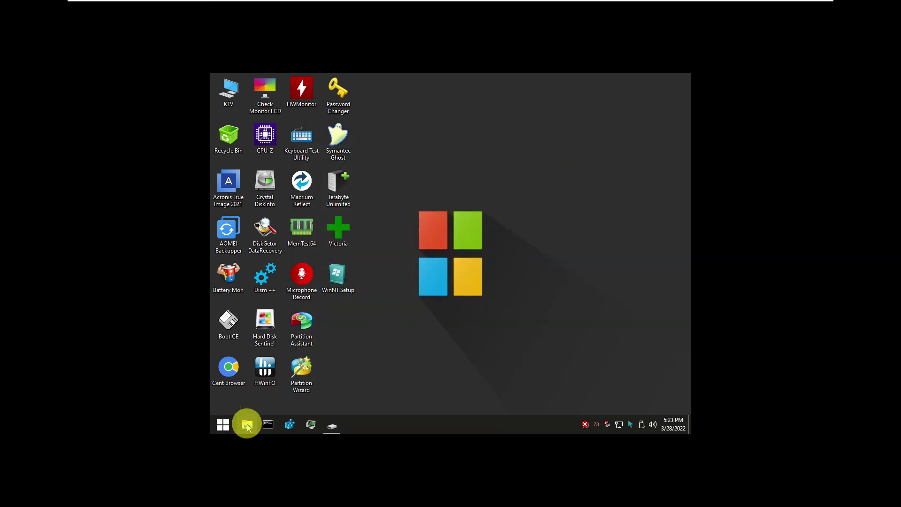
View the KTV computer's folders and drives in the file manager, and close the window.
key(super+e)
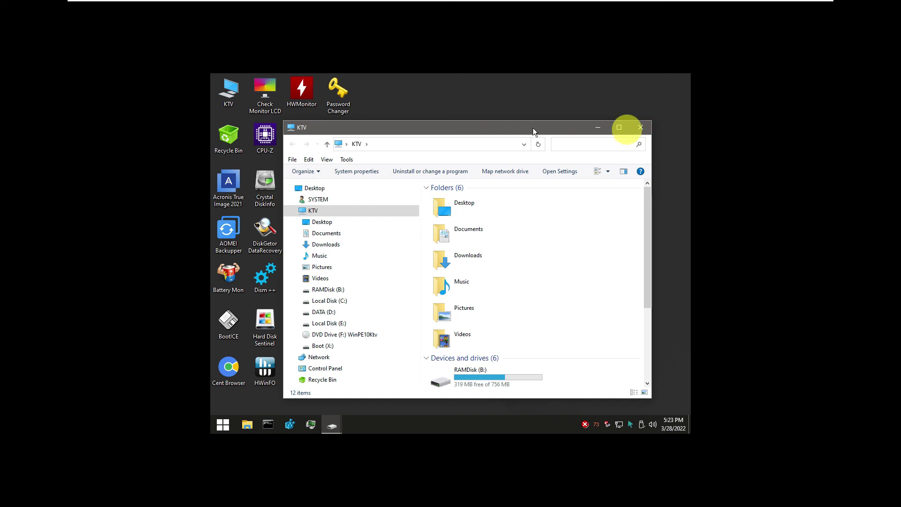
click(642, 127)
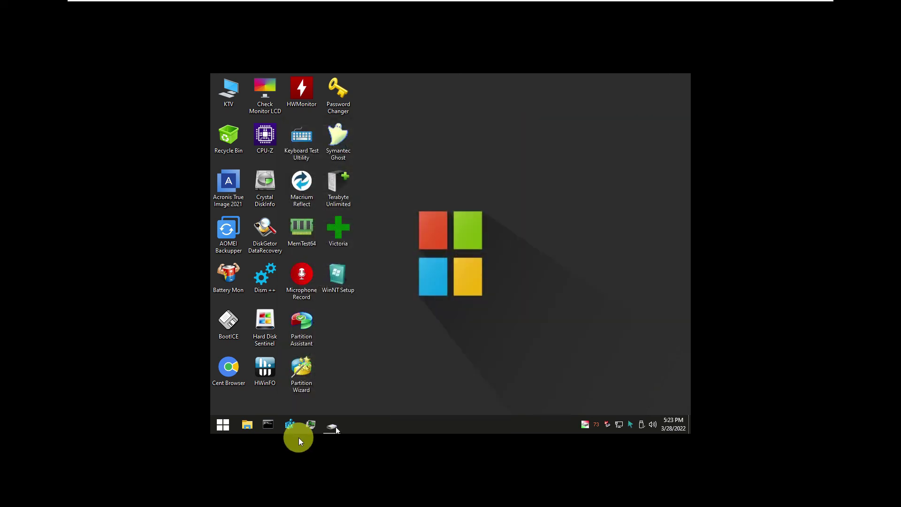
Open Cent Browser from the desktop.
right_click(230, 373)
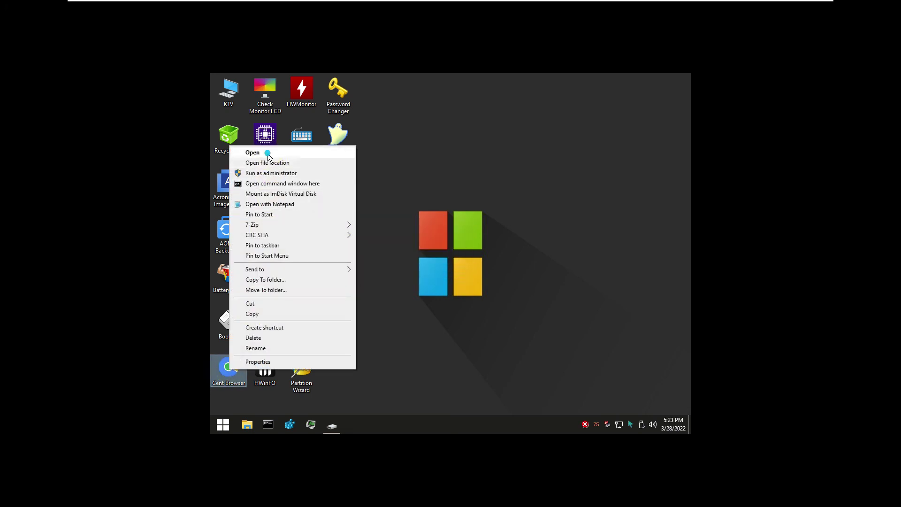
click(269, 154)
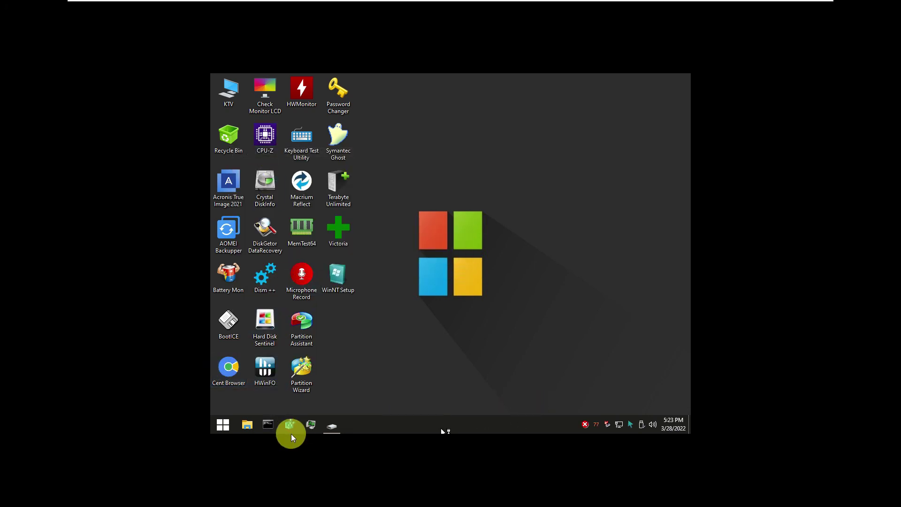